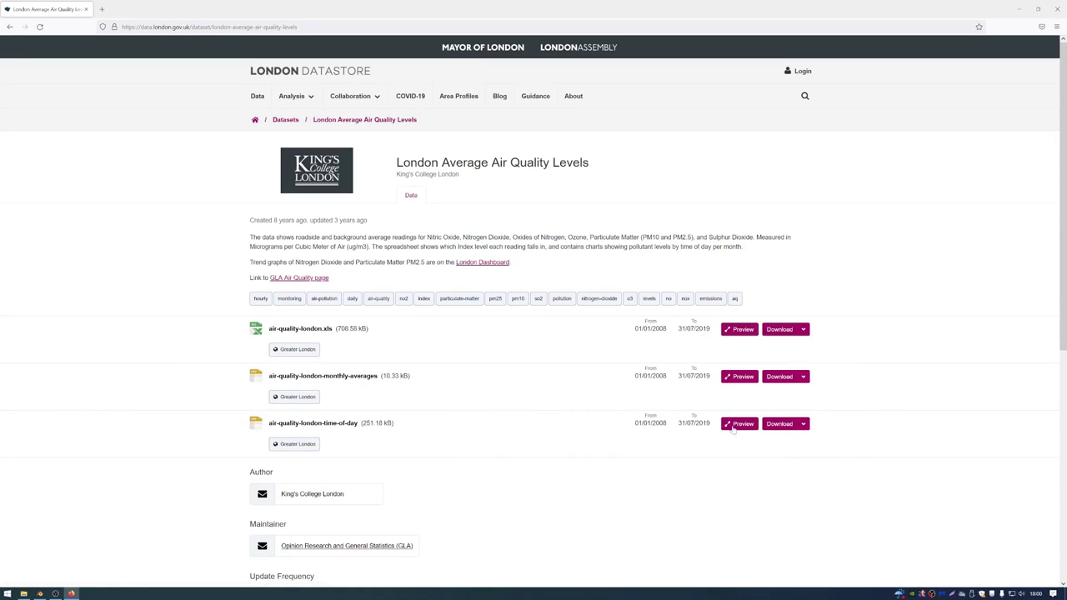
- Download the air-quality-london-time-of-day CSV from the London Datastore dataset page
click(780, 424)
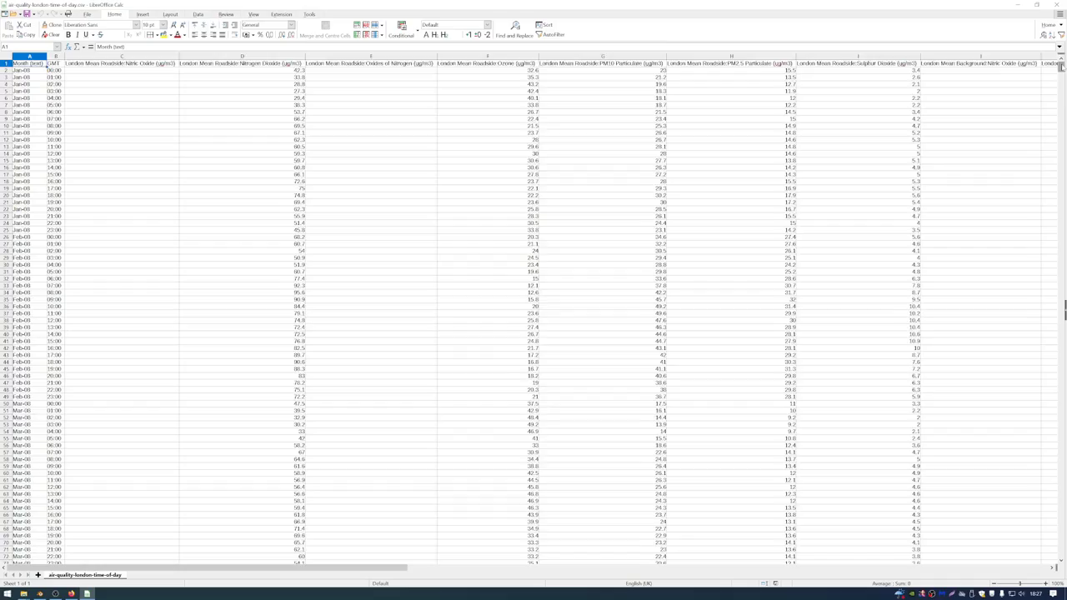
mouse_move(1061, 66)
mouse_down()
mouse_move(1061, 369)
mouse_move(1060, 66)
mouse_up()
click(34, 72)
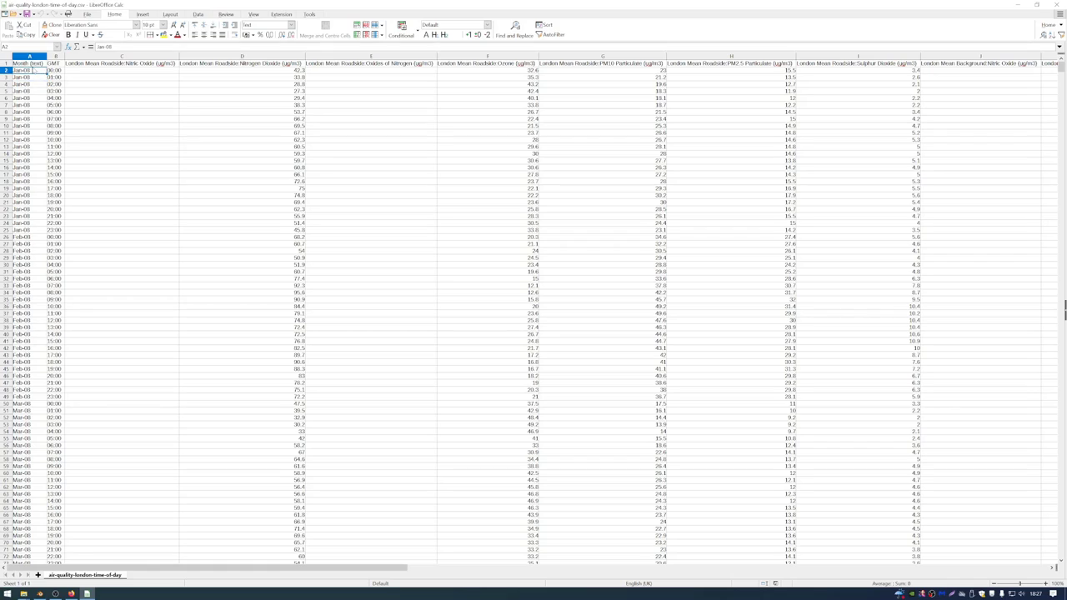
click(53, 64)
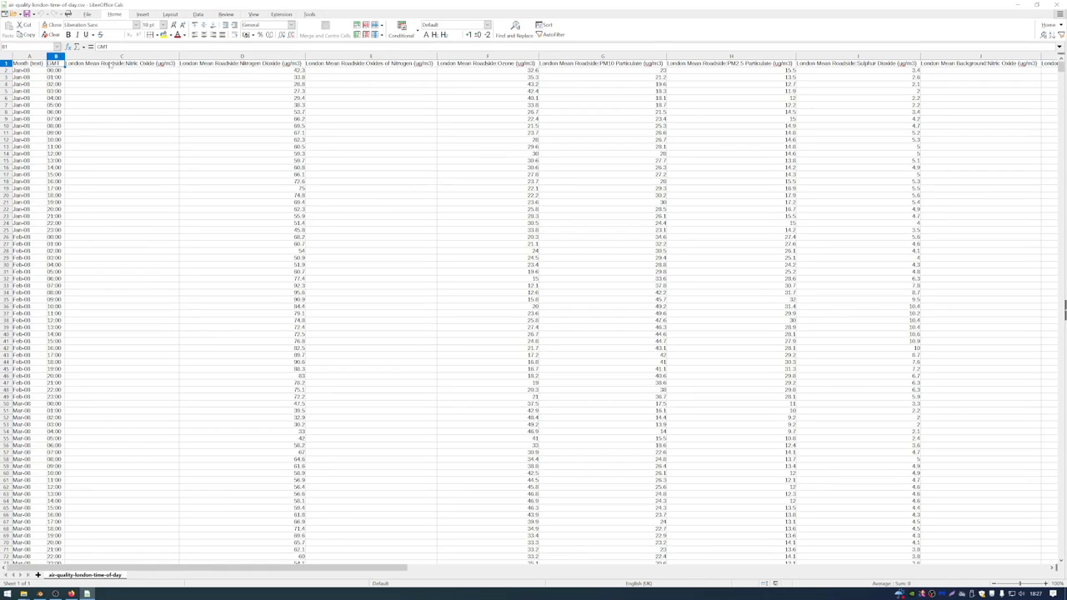
key(Right)
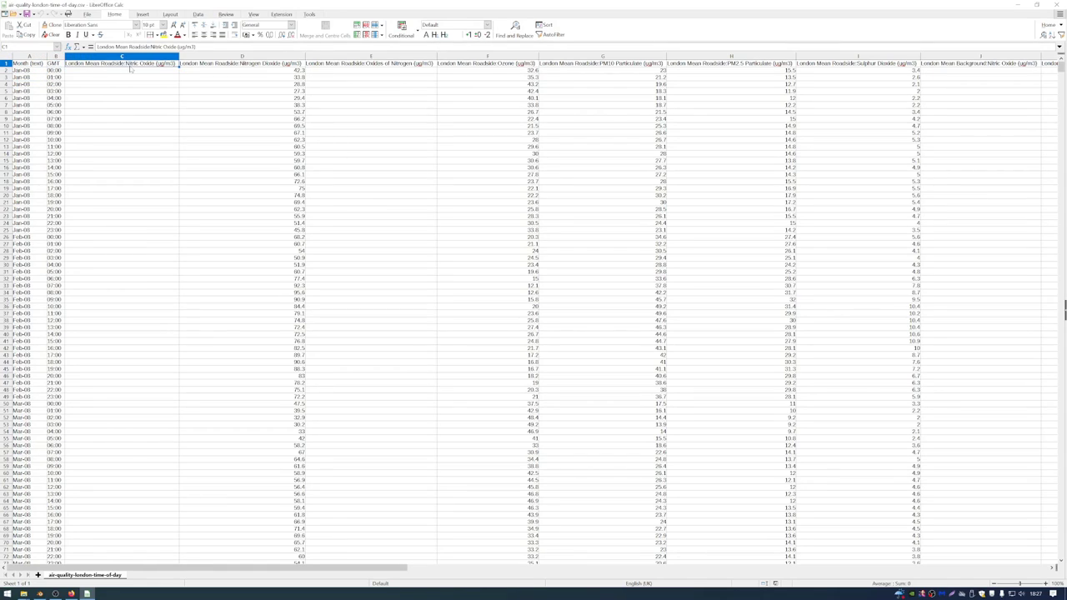
key(Right)
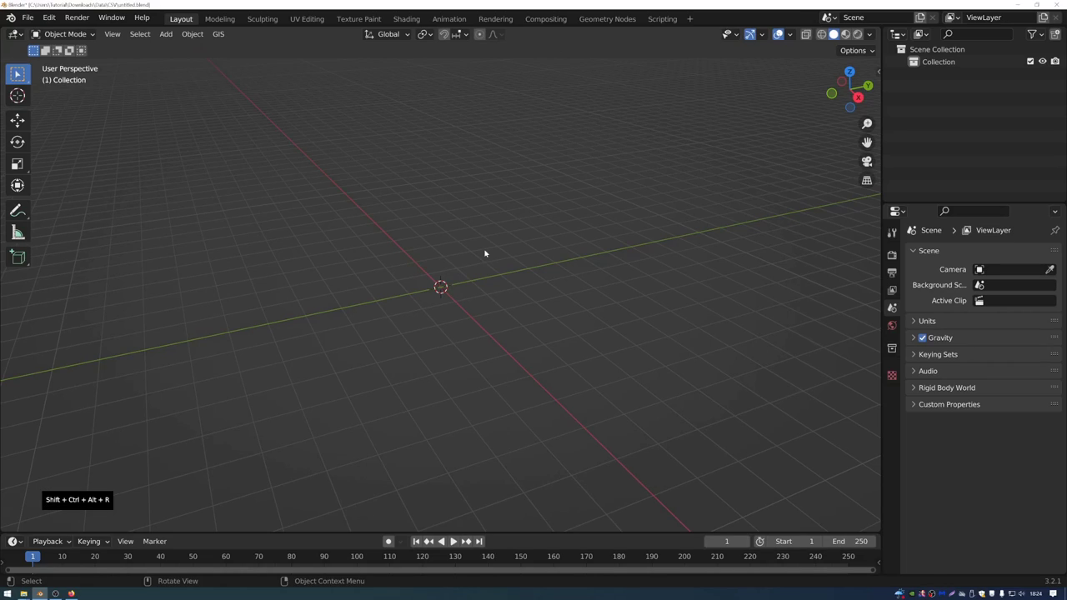
- Paste the graph-building script into a new text block in the Scripting workspace
click(654, 20)
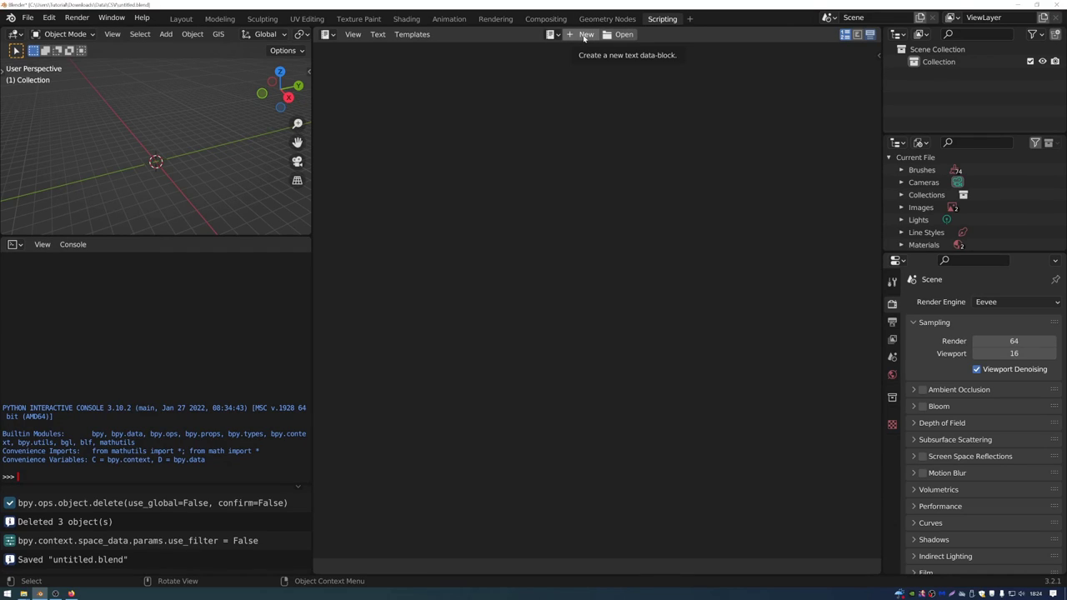
click(584, 35)
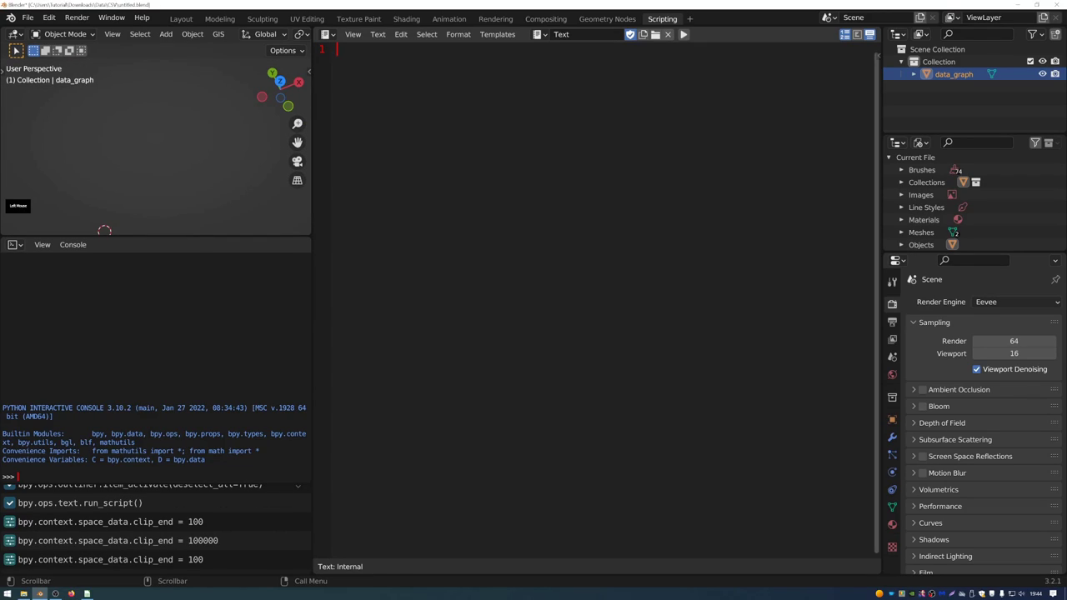
text(import bpy import csv import pathlib  # neighbourhood file_loc = pathlib.Path(__file__).parent.resolve() folder = pathlib.Path(file_loc).parent.resolve()  data = pathlib.Path(folder).joinpath('air-quality-london-time-of-day.csv')  coll = bpy.data.collections['Collection']  for ob in coll.objects:     bpy.data.remove(ob)  vertices = [] edges = [] faces = []  # read data with open(data,'r') as csvfile:     datareader = csv.reader(csvfile)     next(datareader)     i = 0     for row in datareader:         vertices.append((i,float(row[3]),0))         i = i + 1  new_mesh = bpy.data.meshes.new('data') new_mesh.from_pydata(vertices,edges,faces) new_mesh.update()  new_object = bpy.data.objects.new('data_graph',new_mesh) coll.objects.link(new_object))
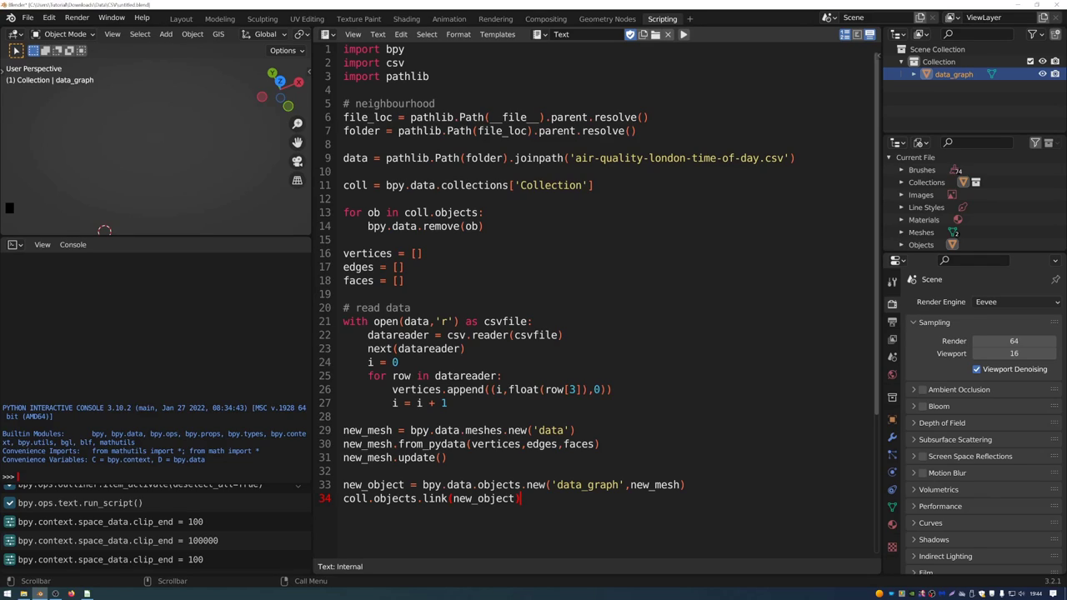
- Review the script's bpy, csv and pathlib import lines
drag(405, 50, 343, 49)
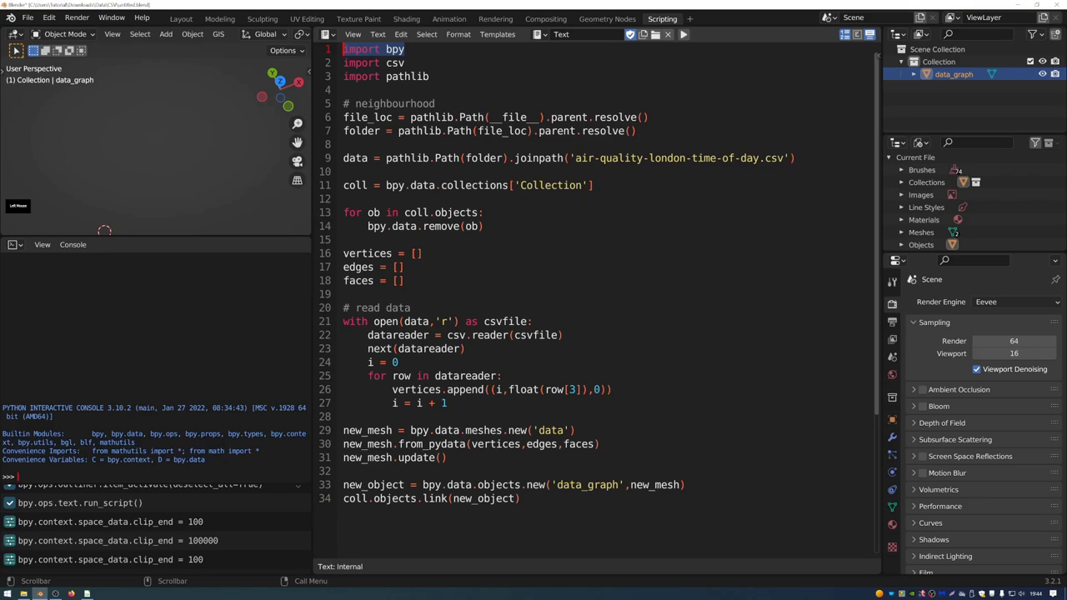
drag(405, 62, 343, 62)
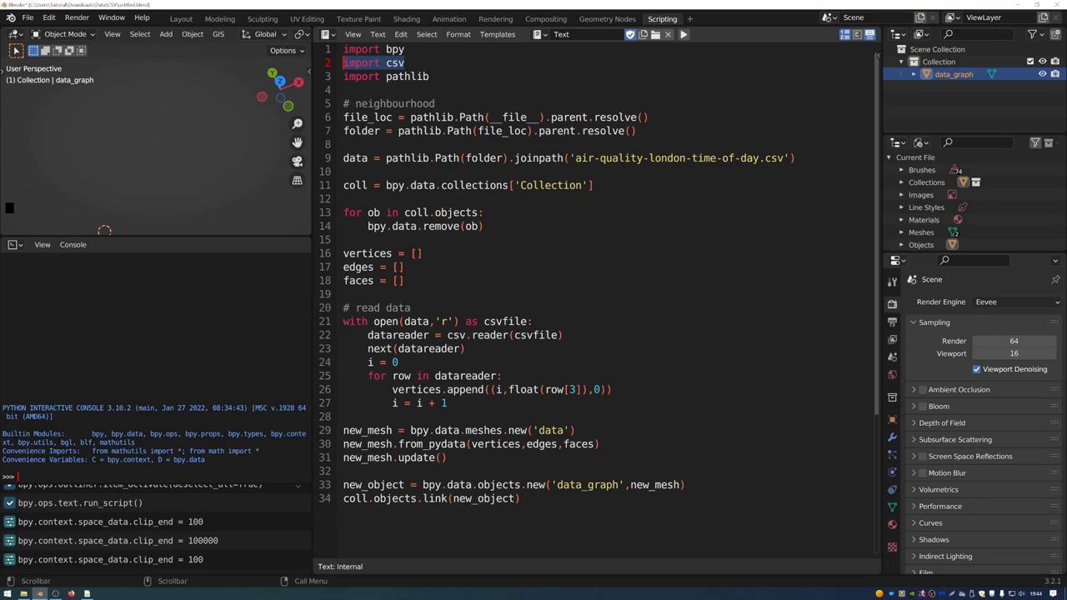
drag(429, 76, 343, 75)
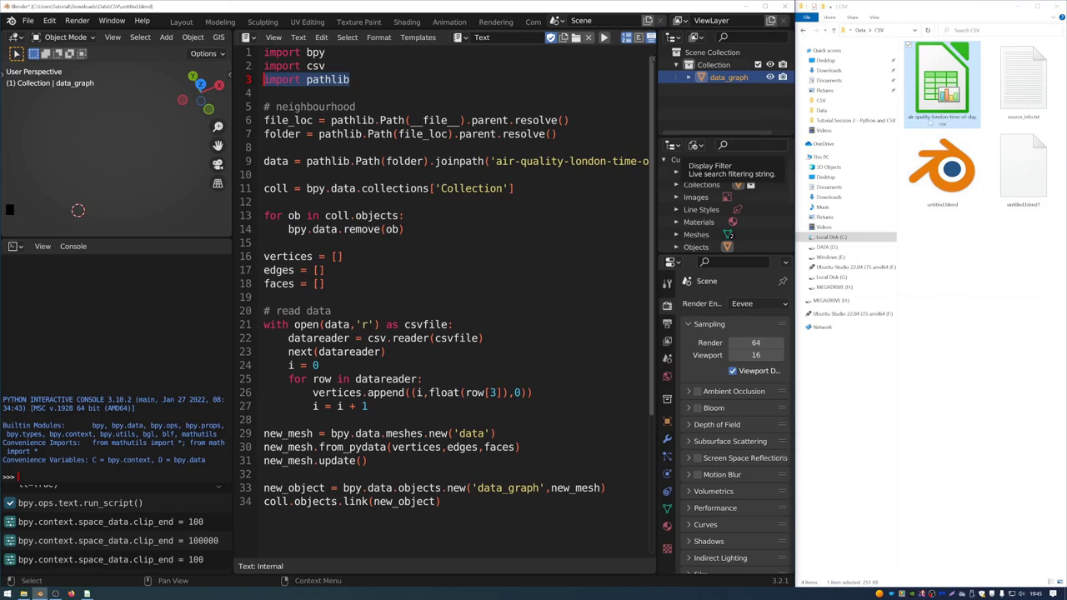
- Compare the script's file_loc and folder lines against the .blend and CSV in the folder
click(967, 124)
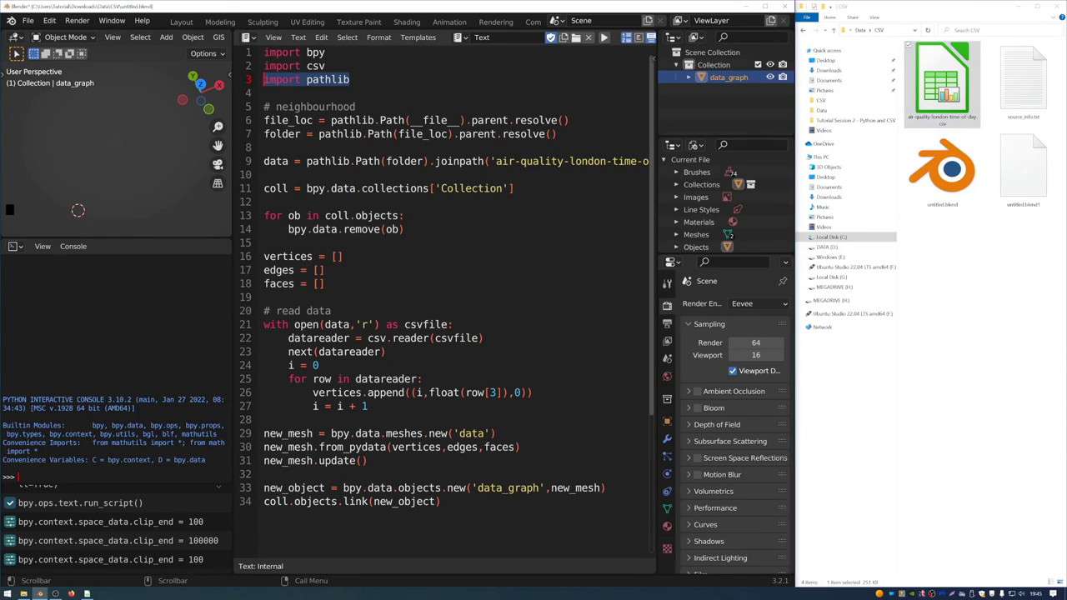
drag(263, 107, 556, 140)
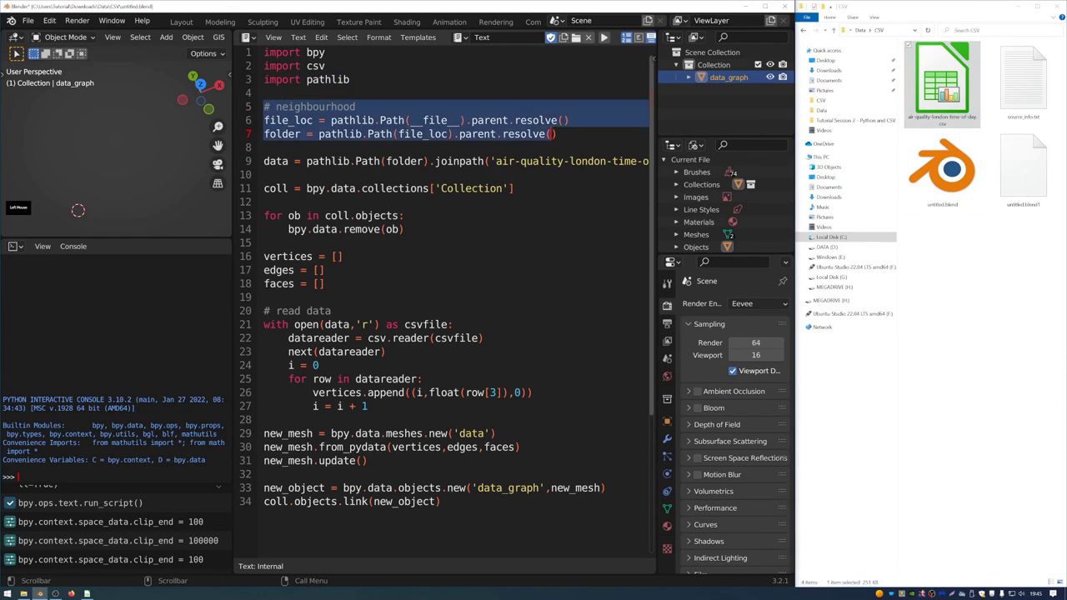
click(558, 134)
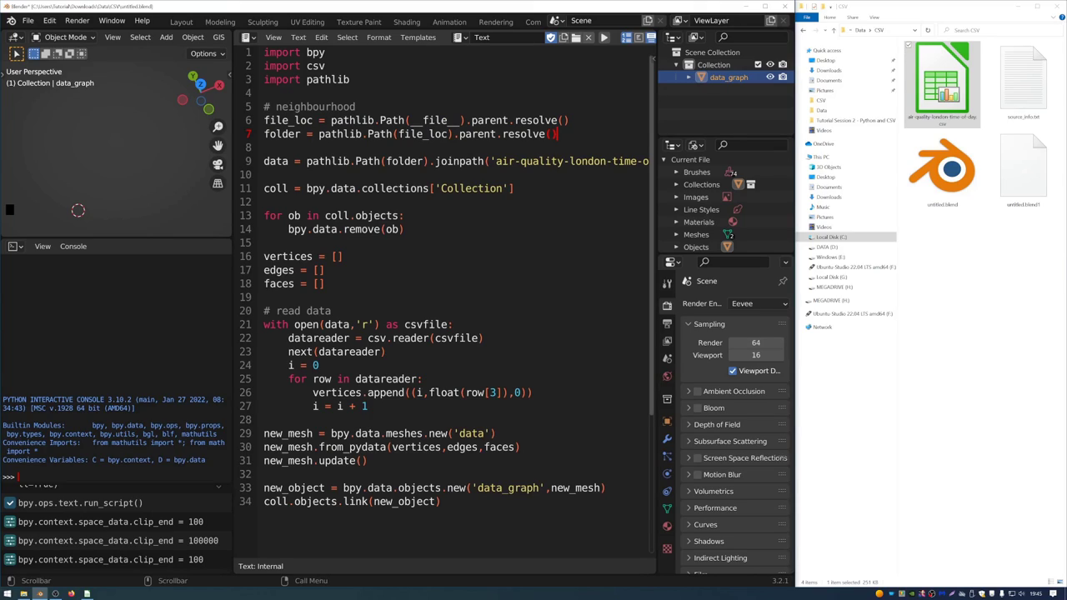
drag(264, 120, 570, 120)
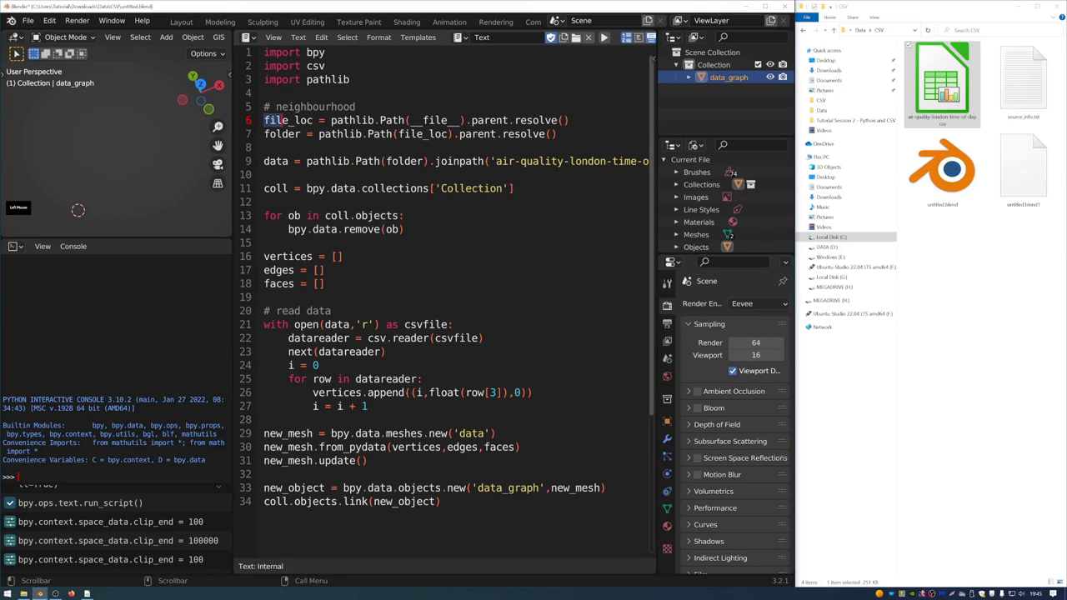
click(293, 120)
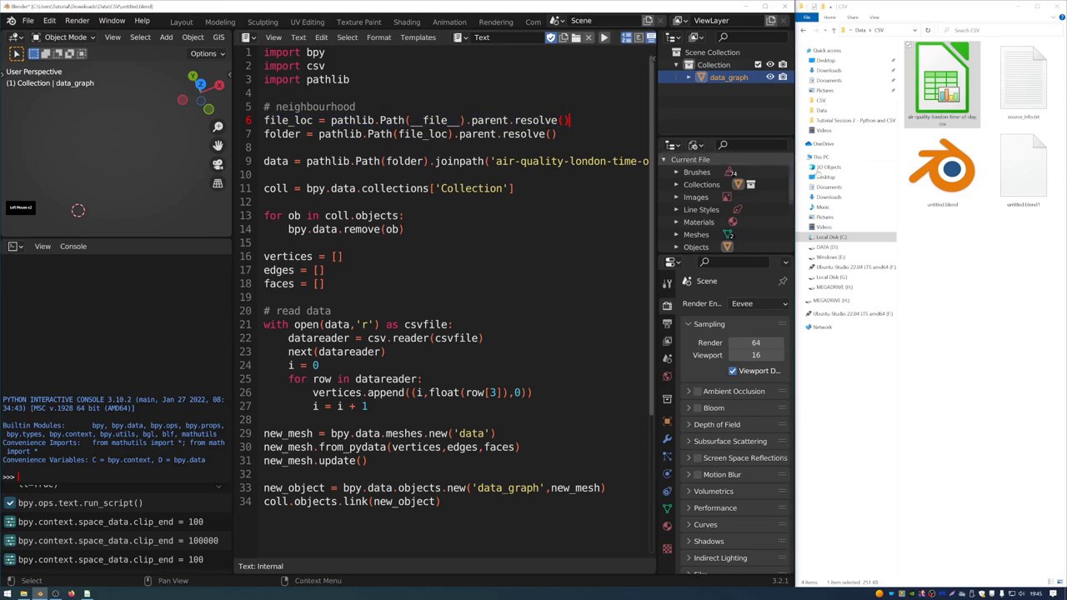
click(941, 171)
drag(264, 133, 557, 133)
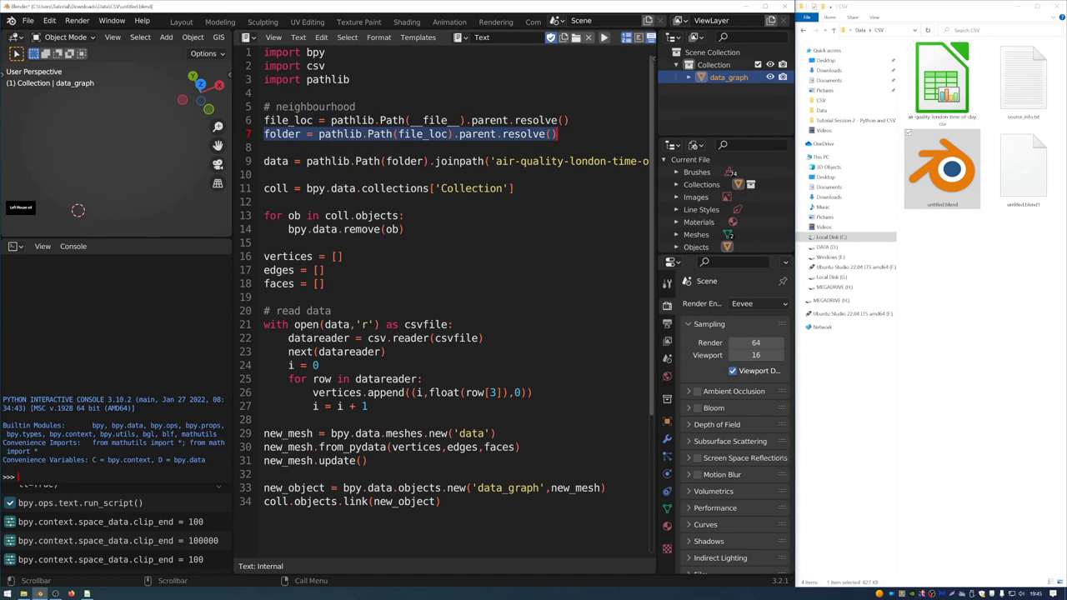
click(960, 279)
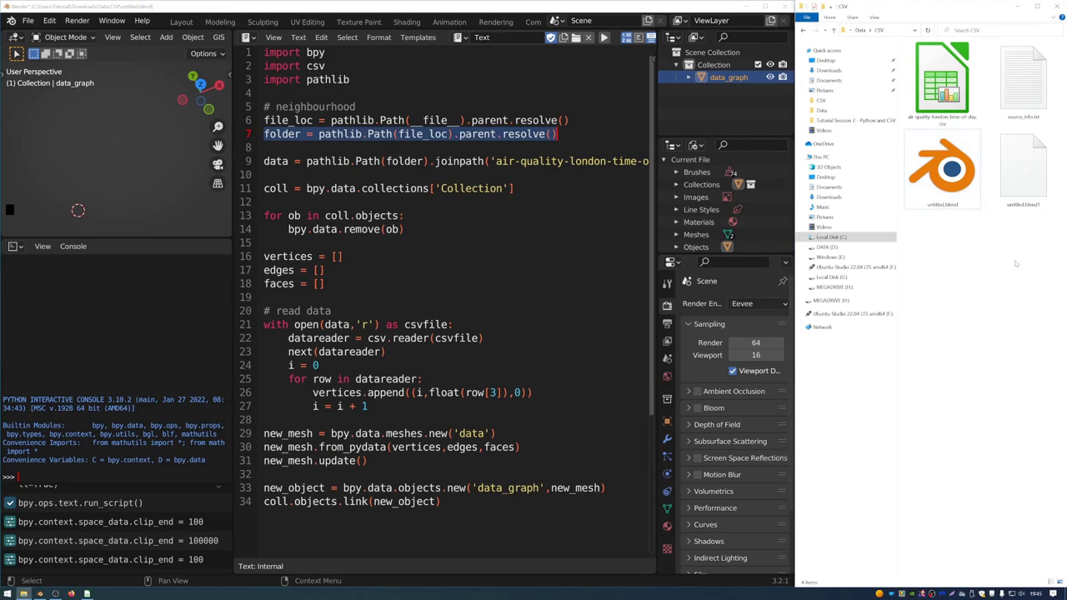
- Confirm line 9 reads air-quality-london-time-of-day.csv from the .blend's folder
click(337, 161)
drag(263, 160, 540, 160)
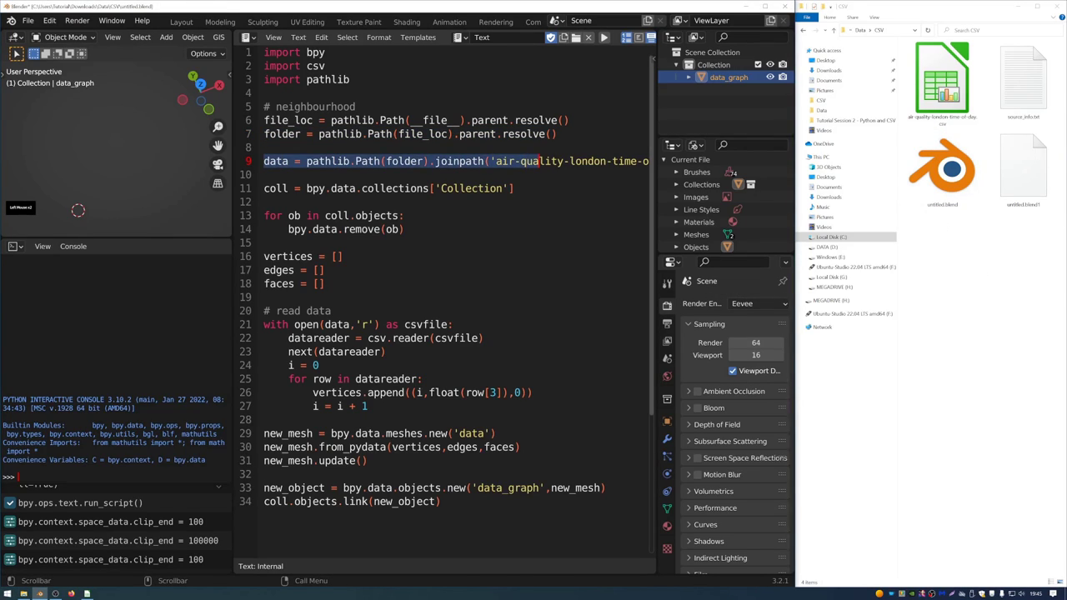
click(538, 161)
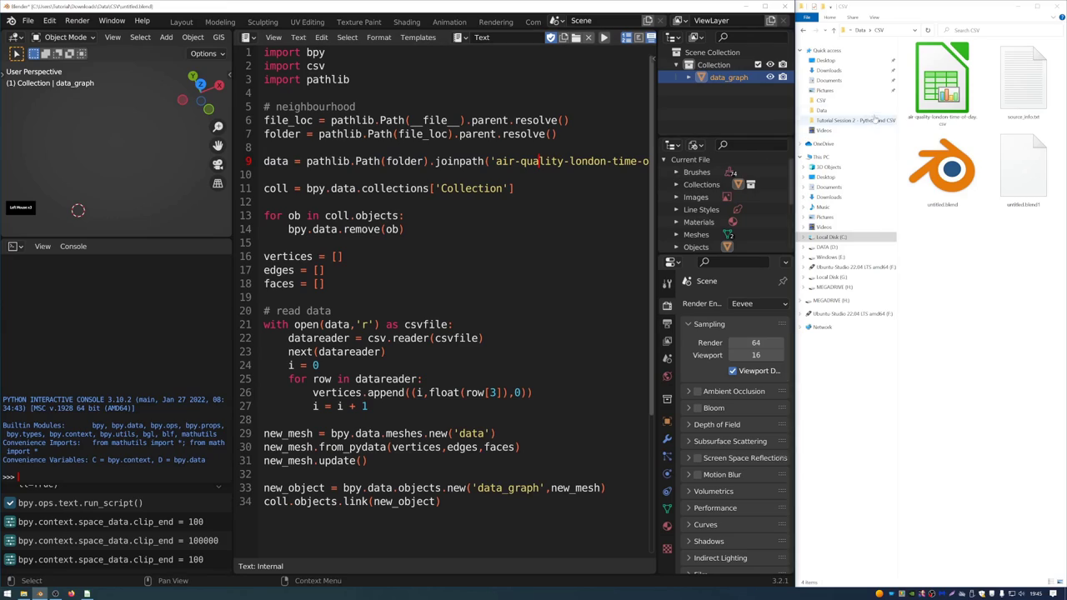
click(968, 96)
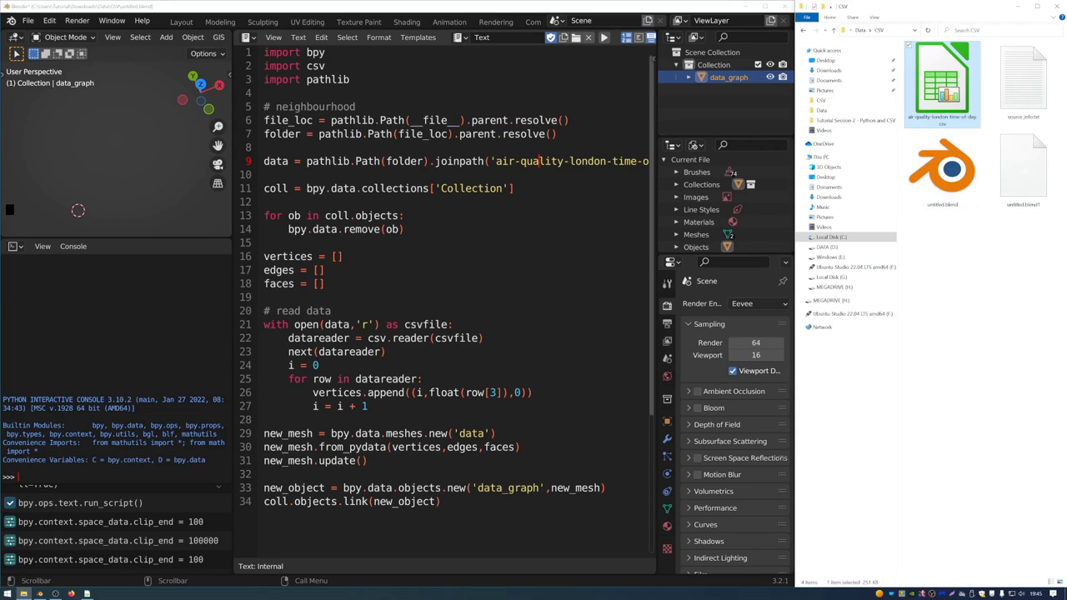
middle_drag(630, 205, 515, 206)
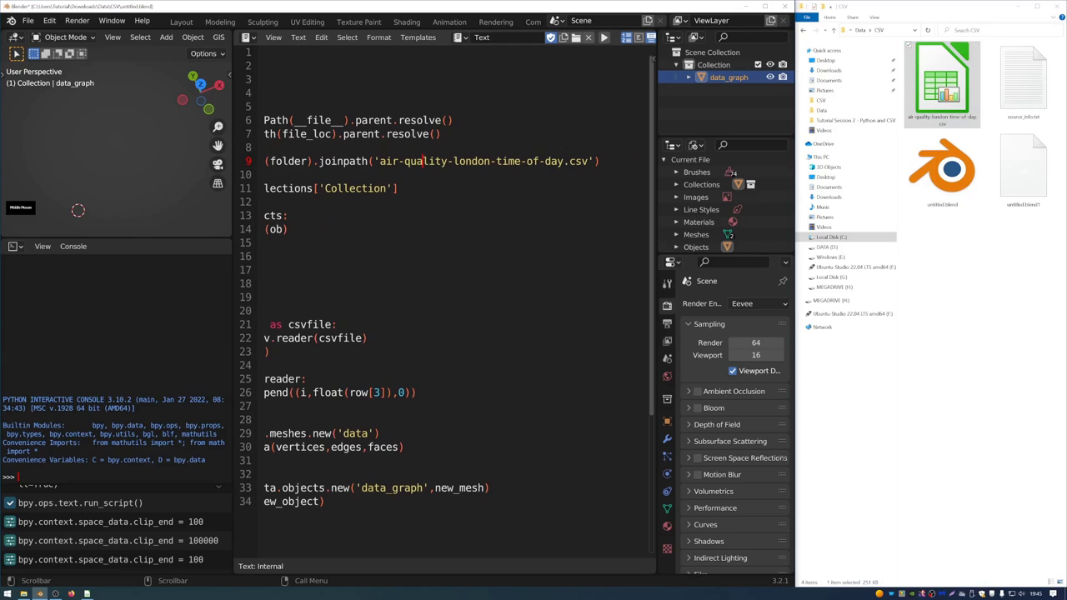
drag(380, 161, 574, 161)
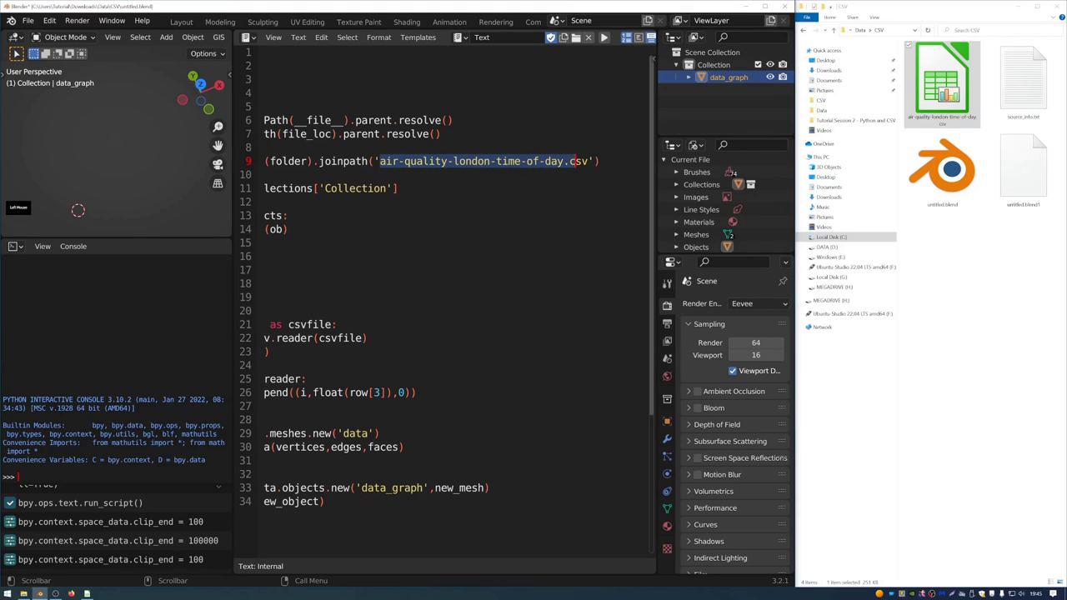
click(389, 189)
drag(385, 160, 595, 160)
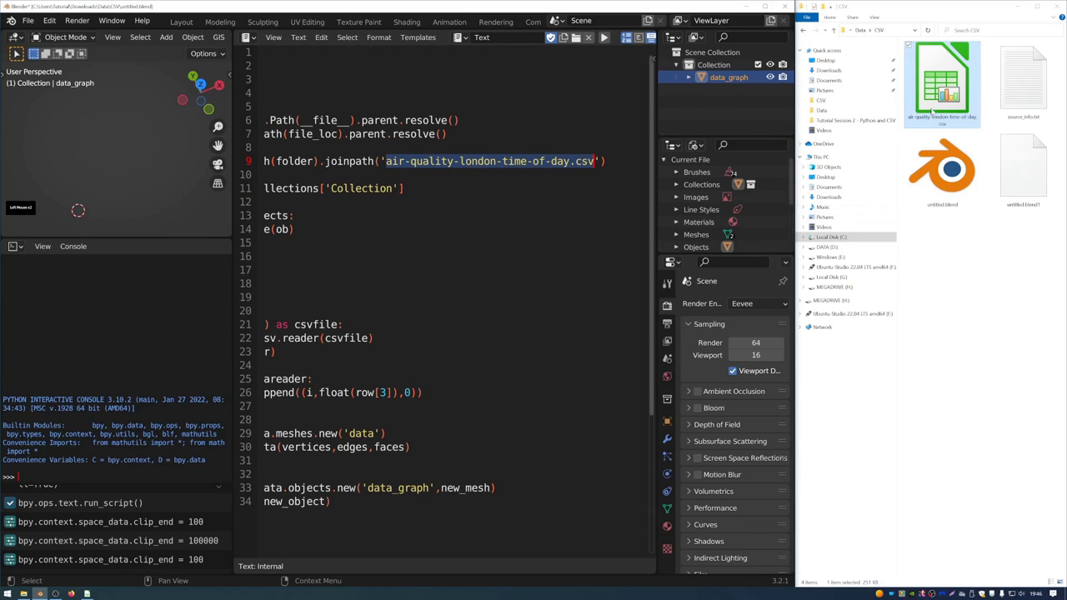
click(729, 76)
key(Delete)
click(713, 64)
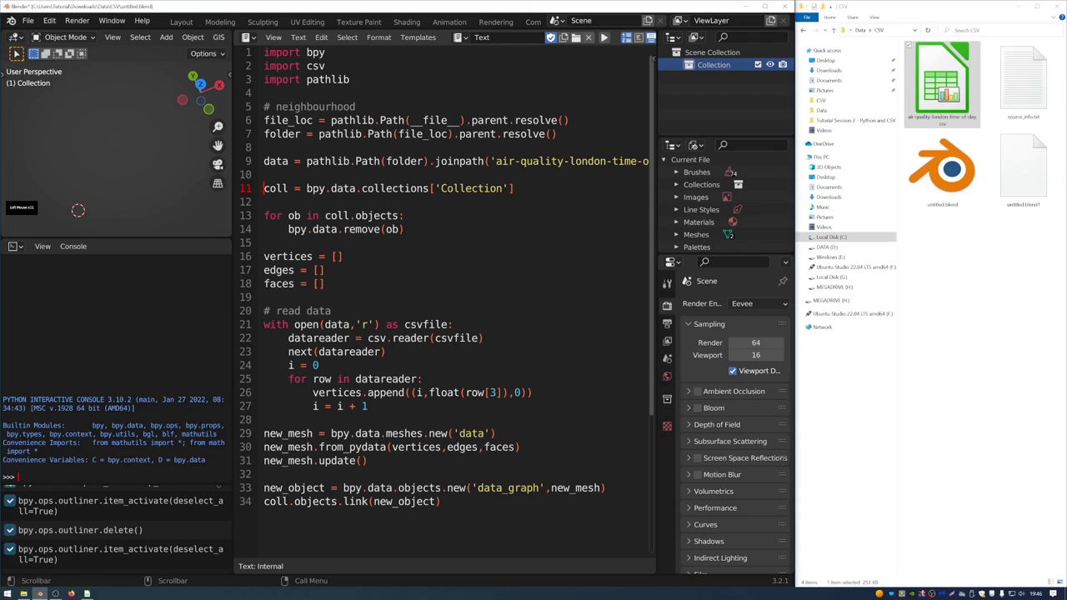
drag(264, 188, 515, 189)
click(515, 188)
double_click(471, 189)
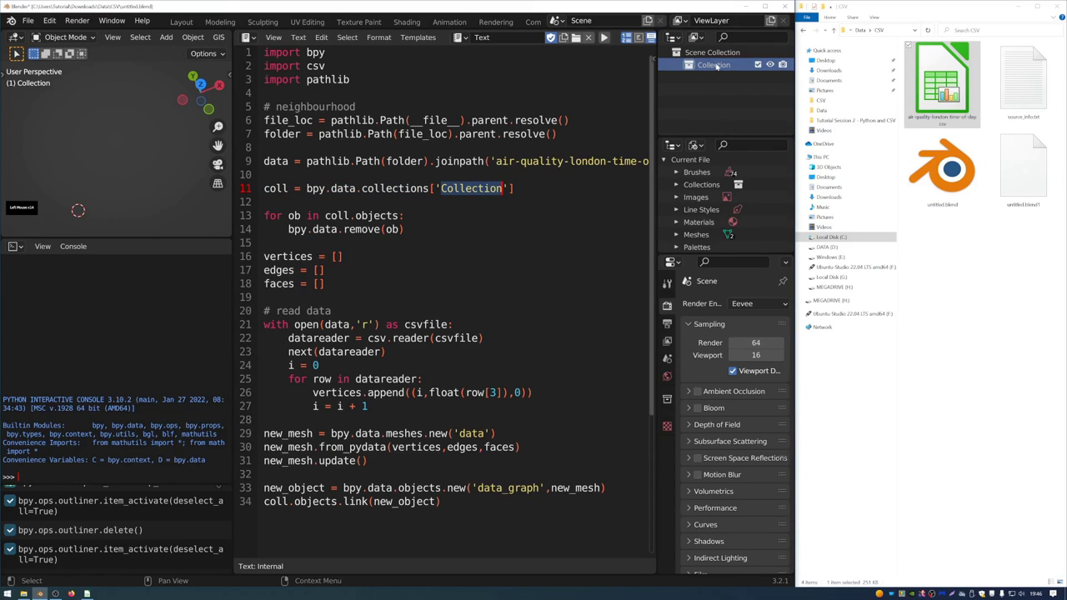
drag(403, 228, 264, 215)
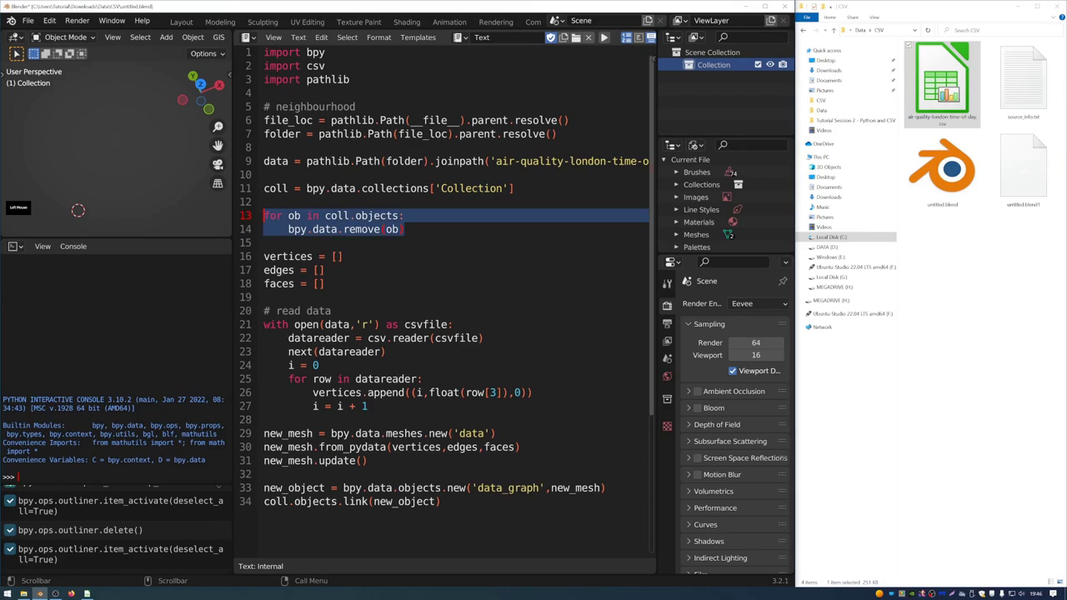
click(712, 83)
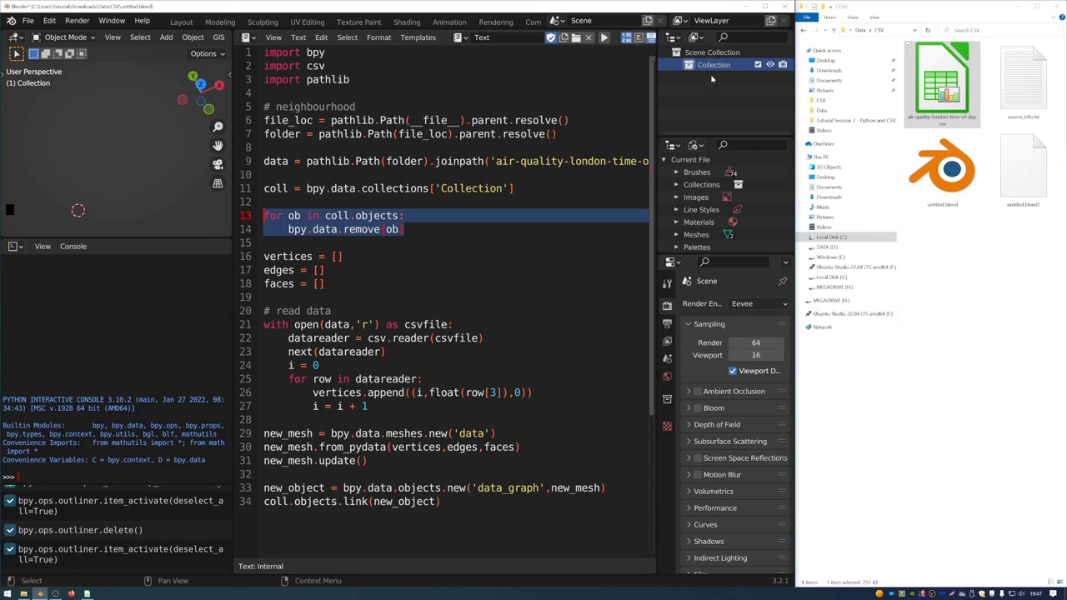
click(405, 228)
double_click(321, 284)
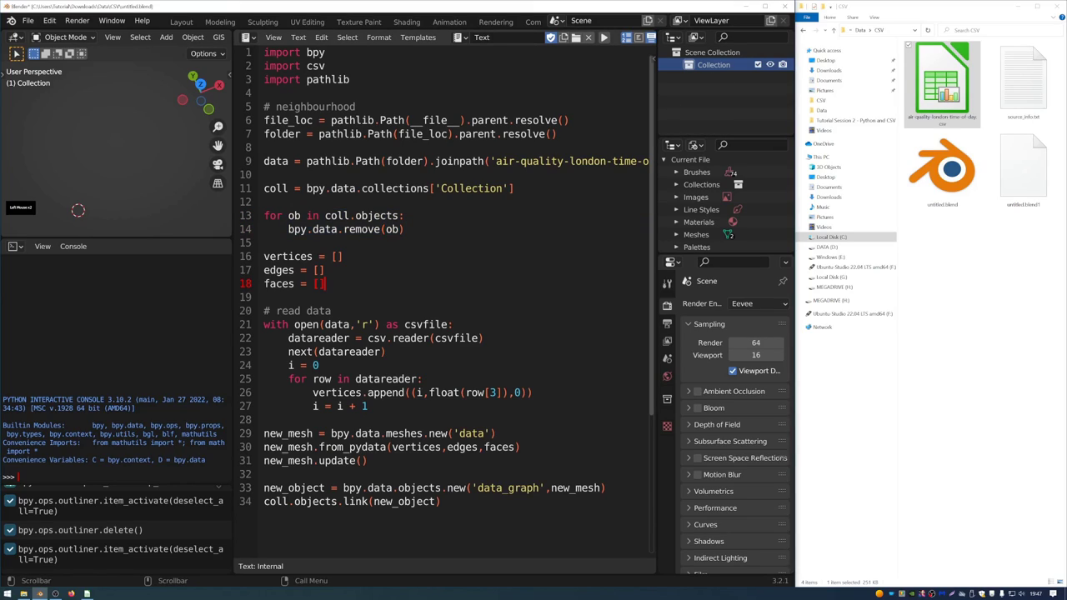
drag(325, 284, 263, 256)
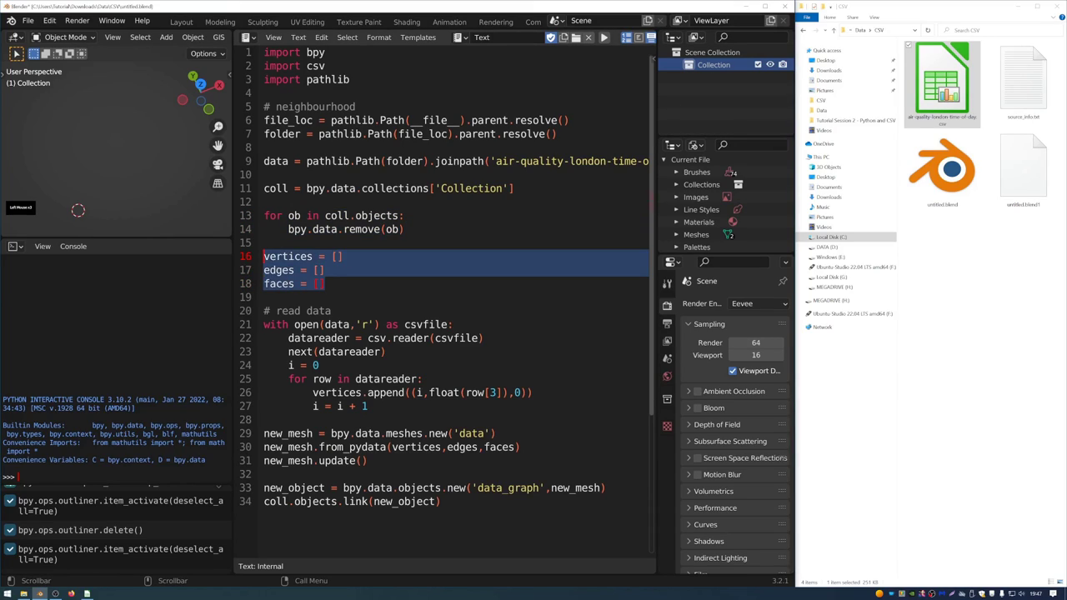
click(322, 270)
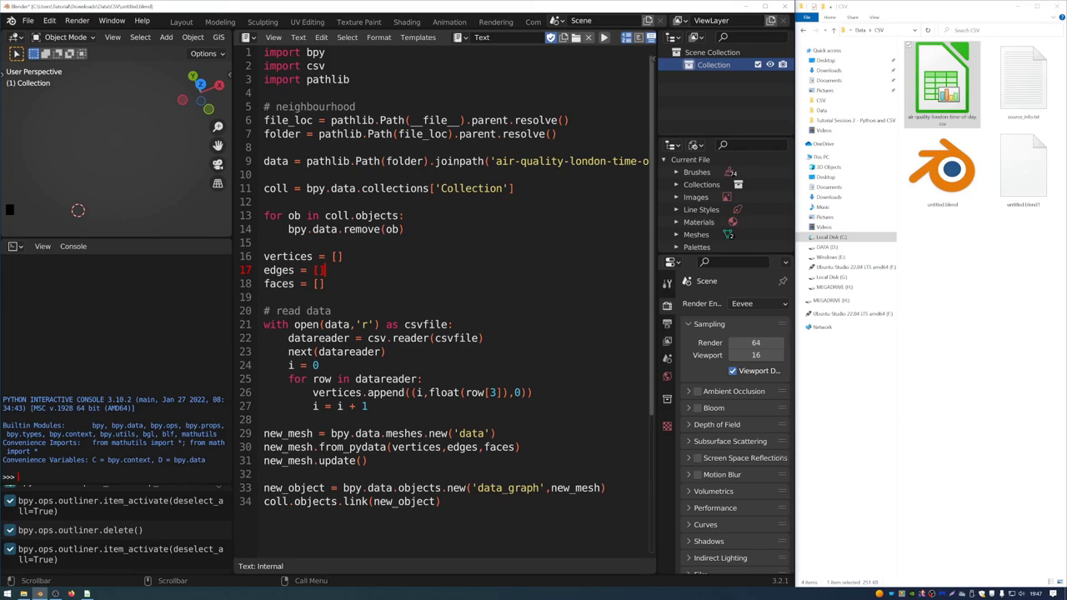
drag(264, 256, 325, 283)
click(325, 283)
mouse_move(325, 283)
mouse_down()
mouse_move(341, 256)
mouse_move(263, 270)
mouse_up()
click(342, 256)
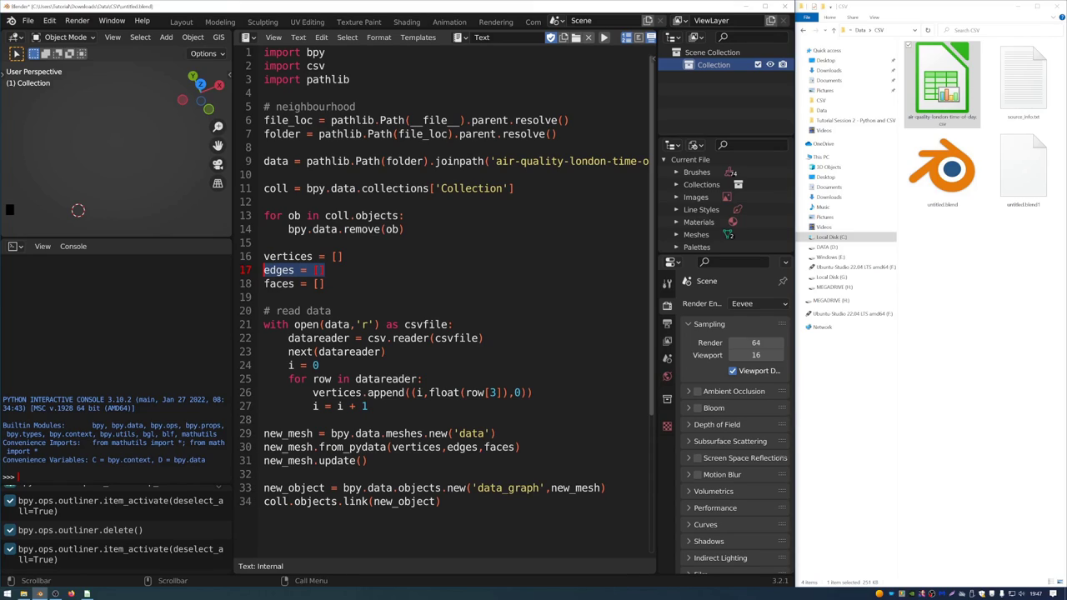
drag(325, 283, 263, 283)
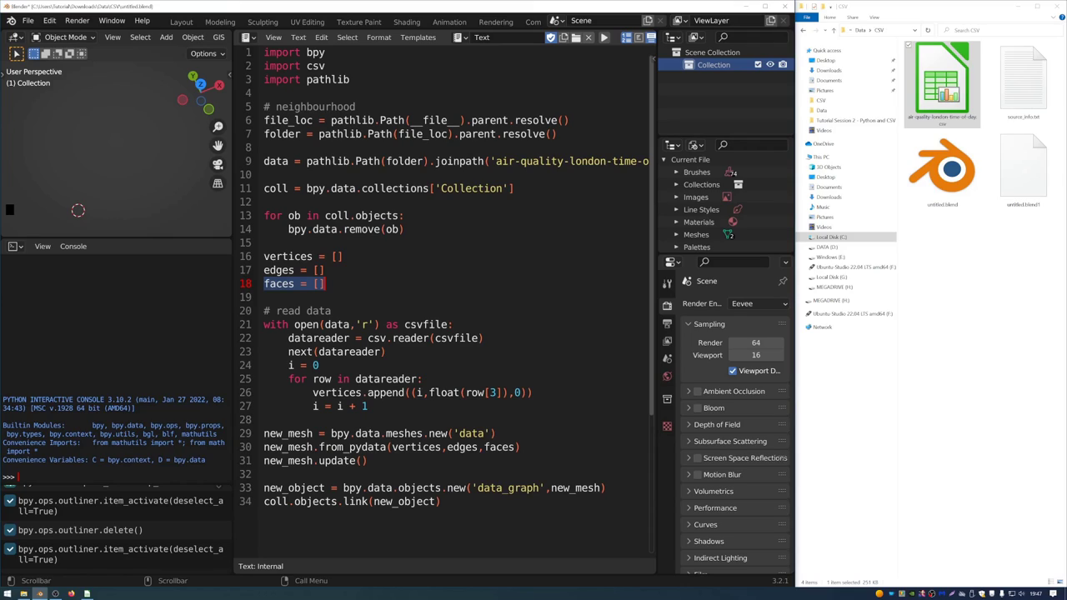
drag(325, 284, 263, 215)
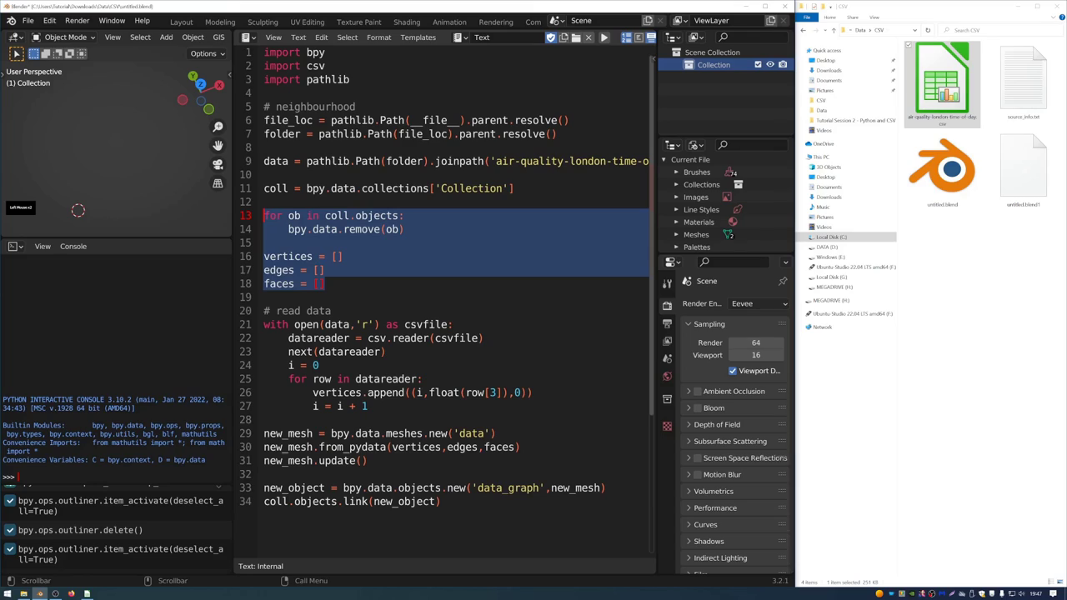
click(325, 284)
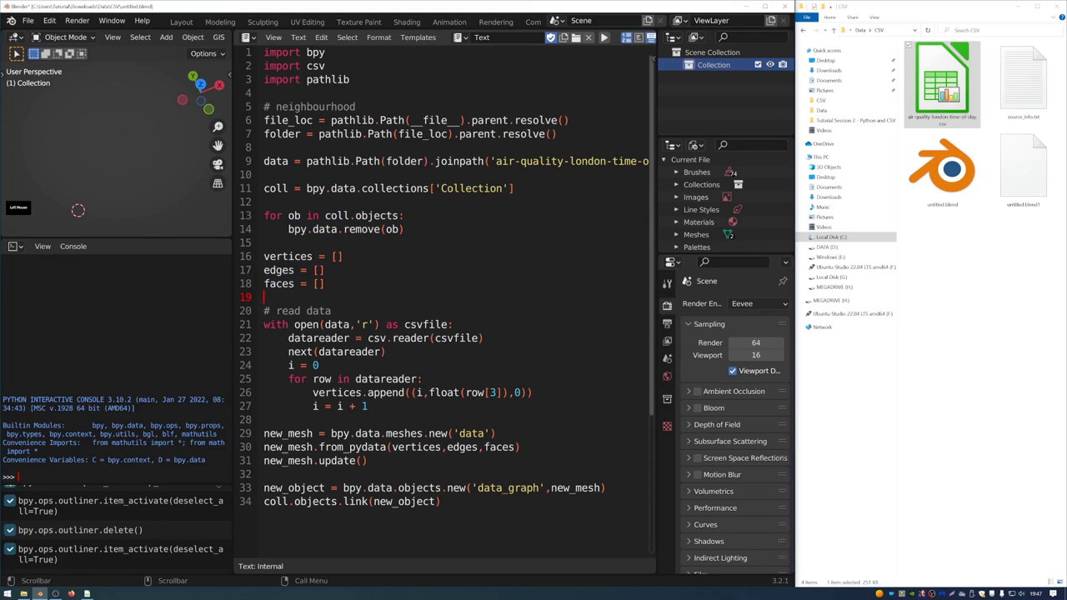
click(319, 270)
drag(263, 324, 483, 337)
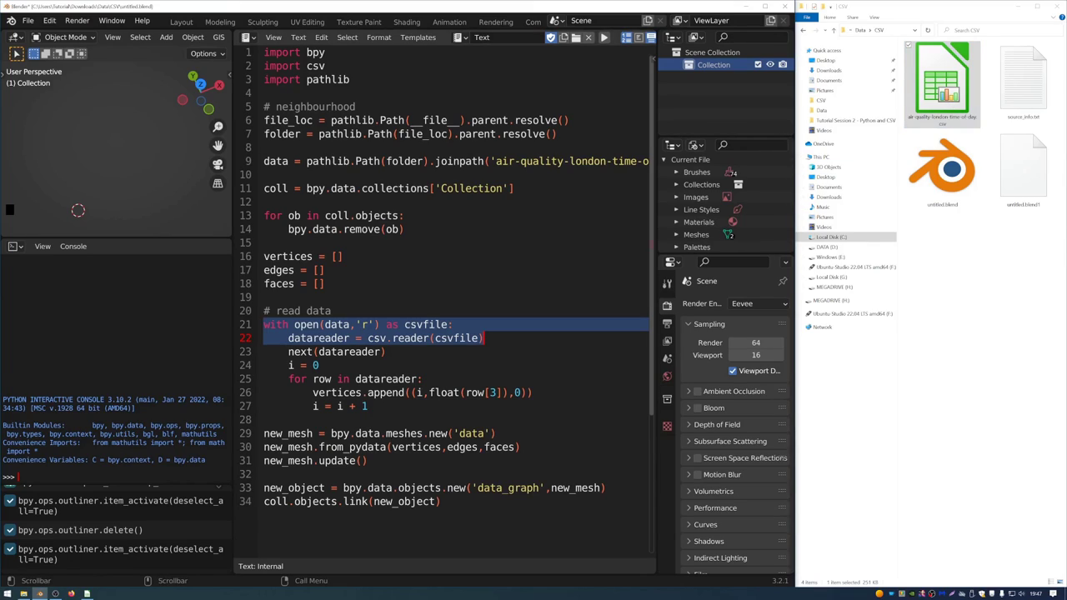
drag(383, 351, 288, 352)
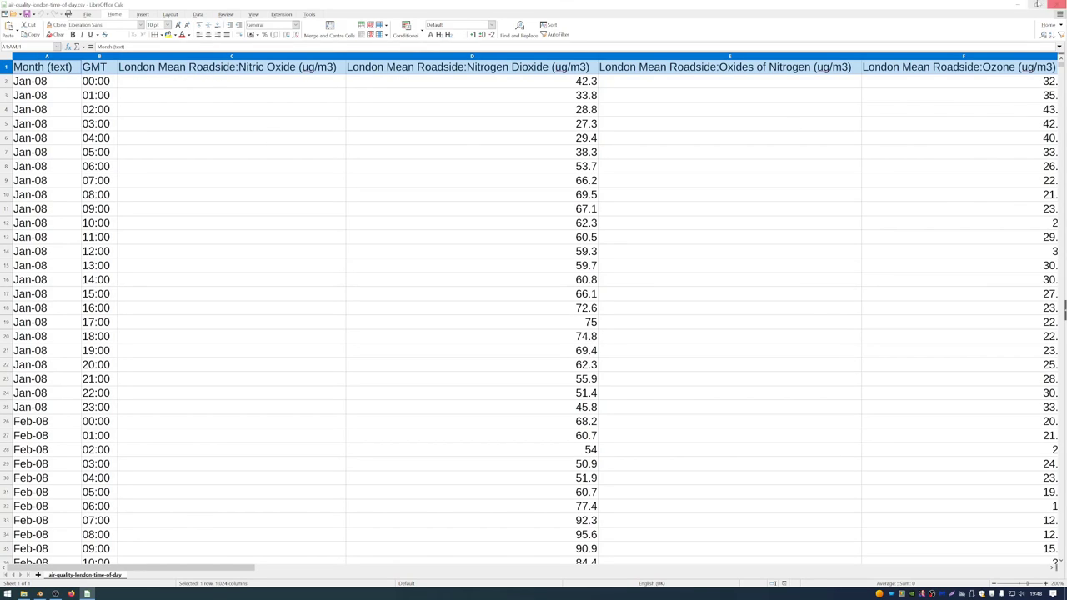
click(1017, 4)
drag(320, 365, 288, 365)
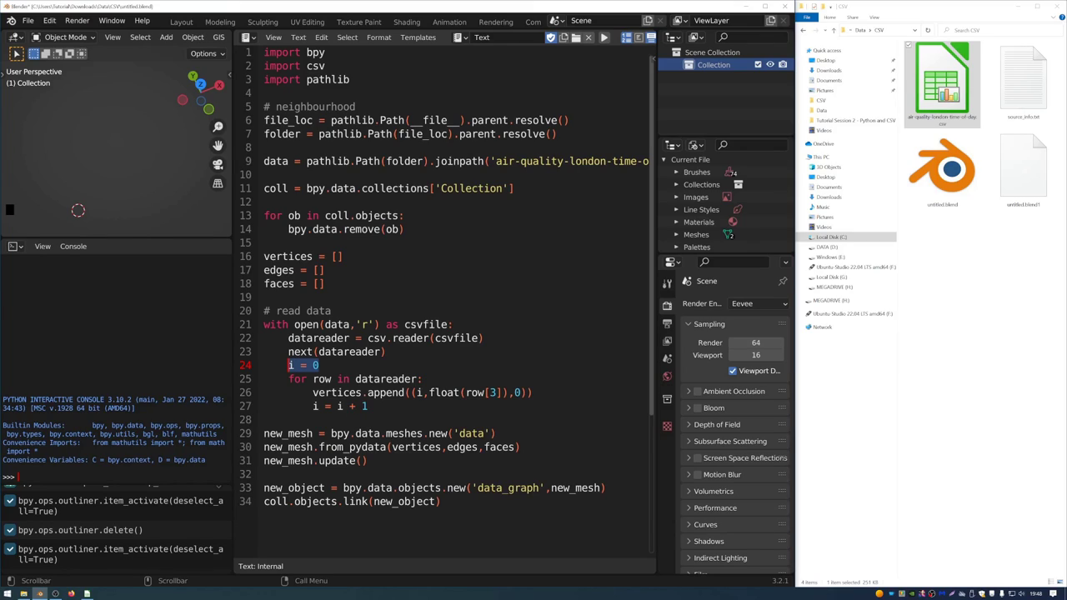
drag(288, 379, 422, 378)
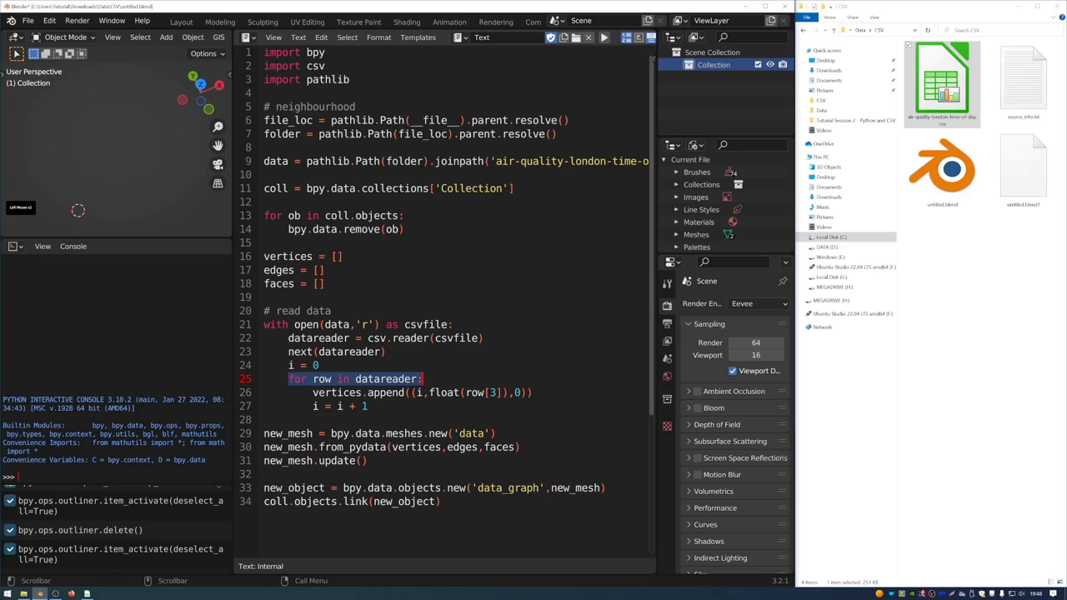
click(398, 379)
drag(288, 378, 423, 379)
click(87, 593)
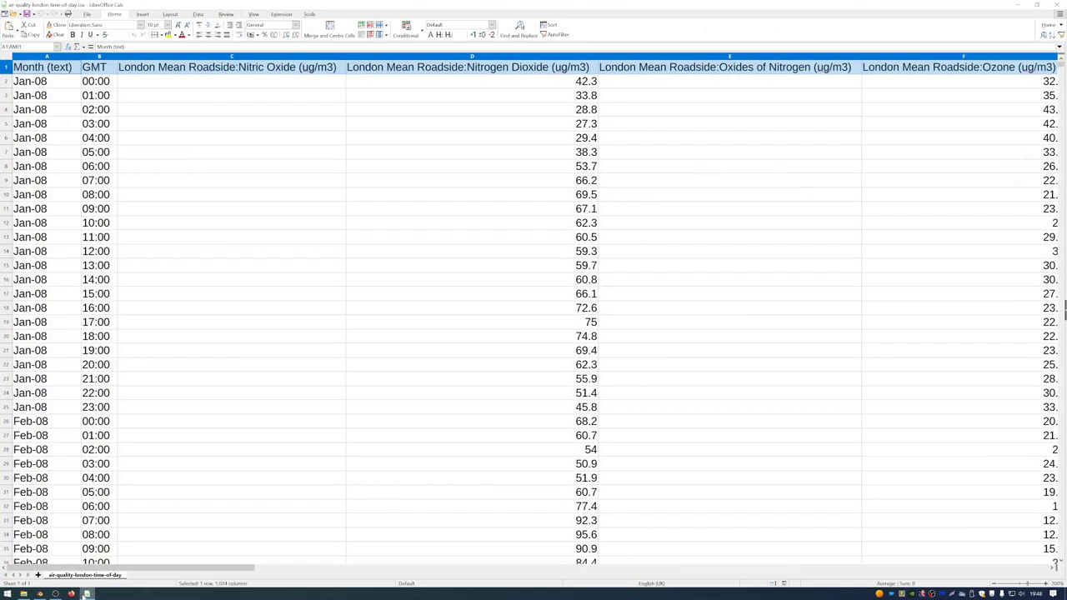
click(87, 593)
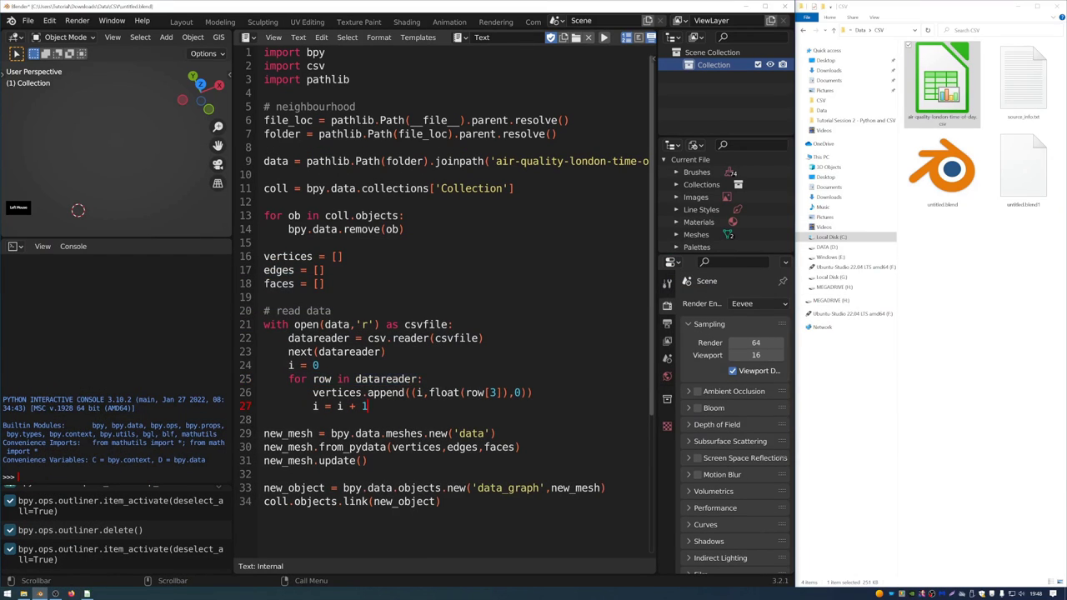
drag(313, 391, 532, 392)
click(341, 392)
drag(312, 392, 404, 392)
click(404, 393)
drag(343, 257, 263, 257)
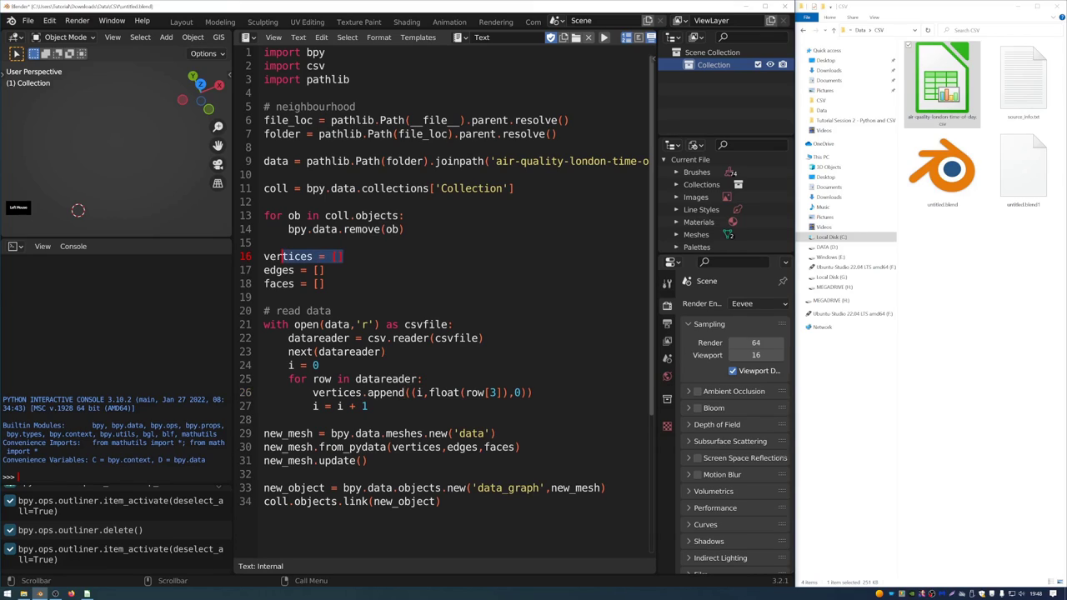
click(367, 406)
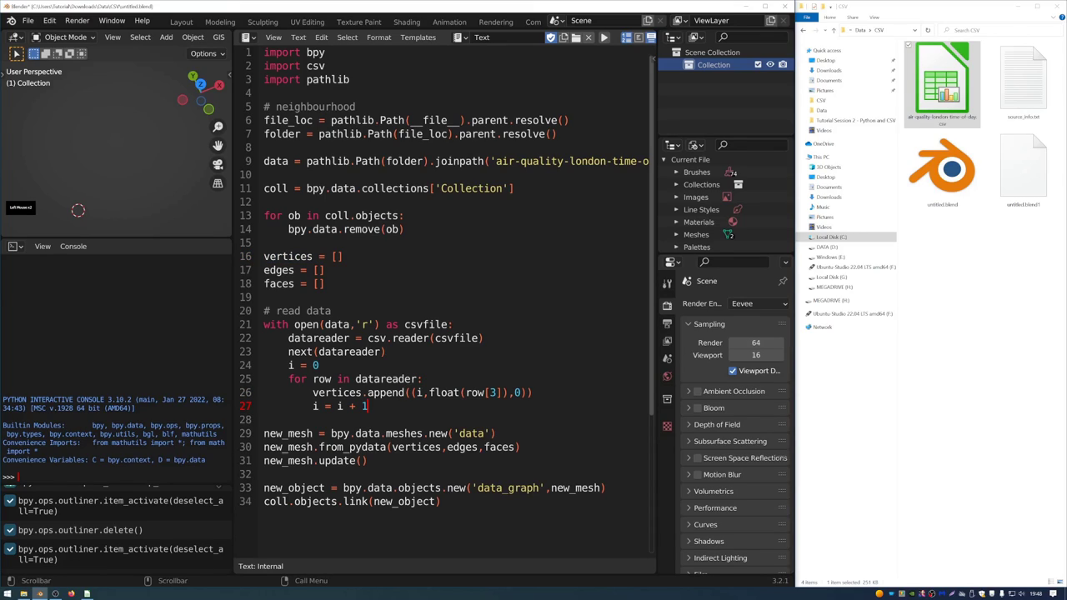
drag(409, 392, 528, 392)
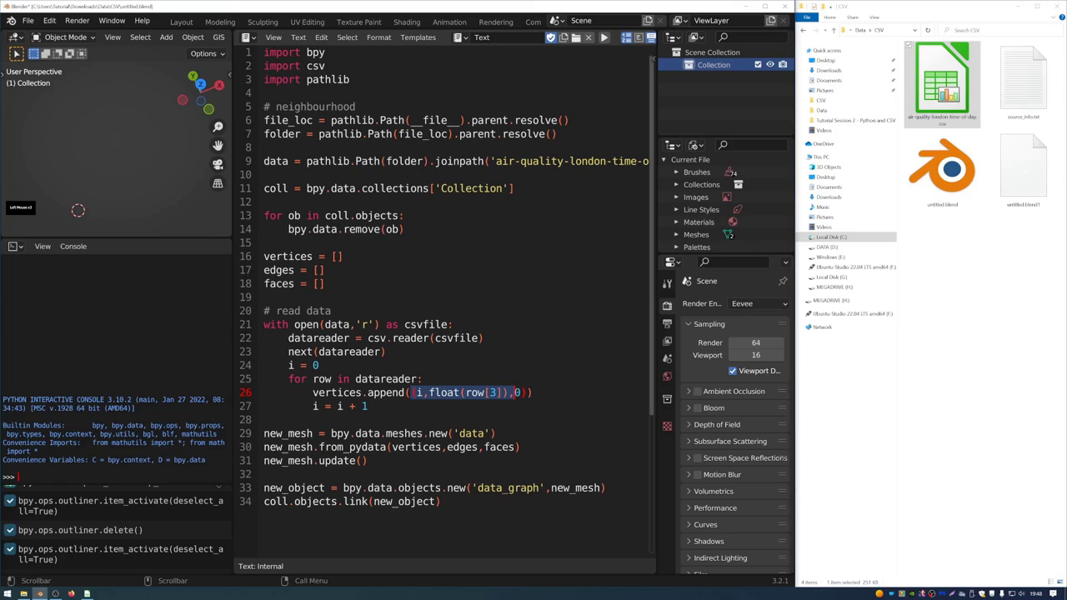
click(408, 392)
key(Right)
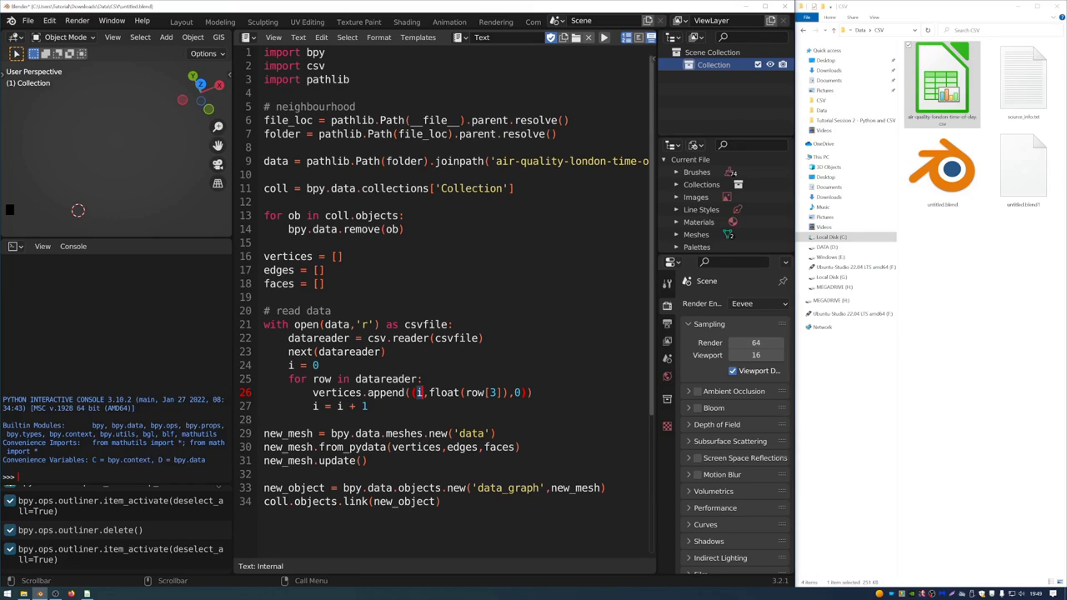
drag(428, 391, 510, 392)
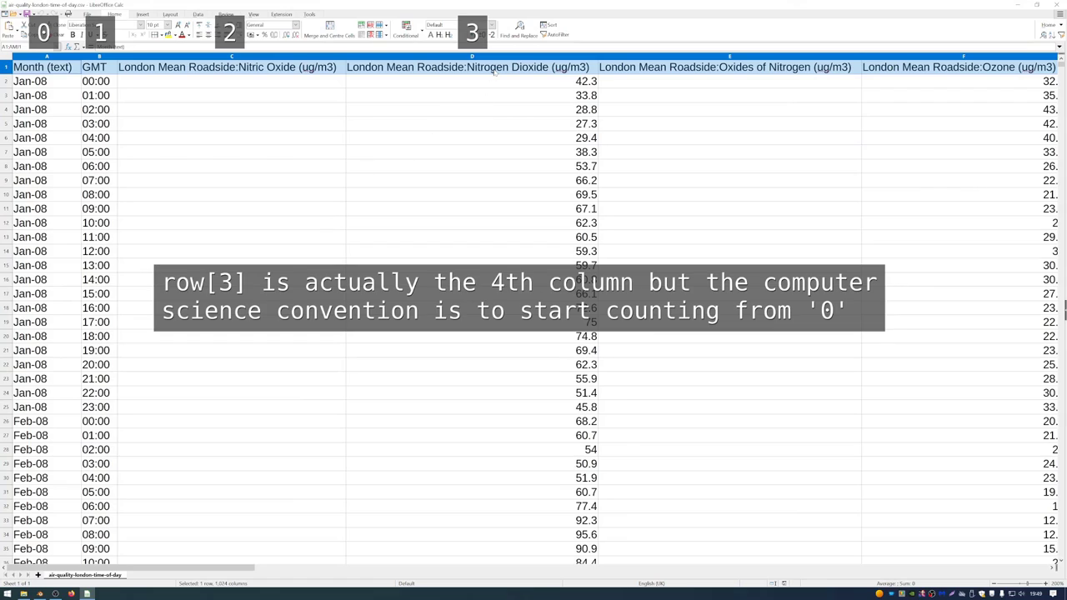
- Select the entire Nitrogen Dioxide column D, starting from header cell D1
click(410, 64)
click(412, 57)
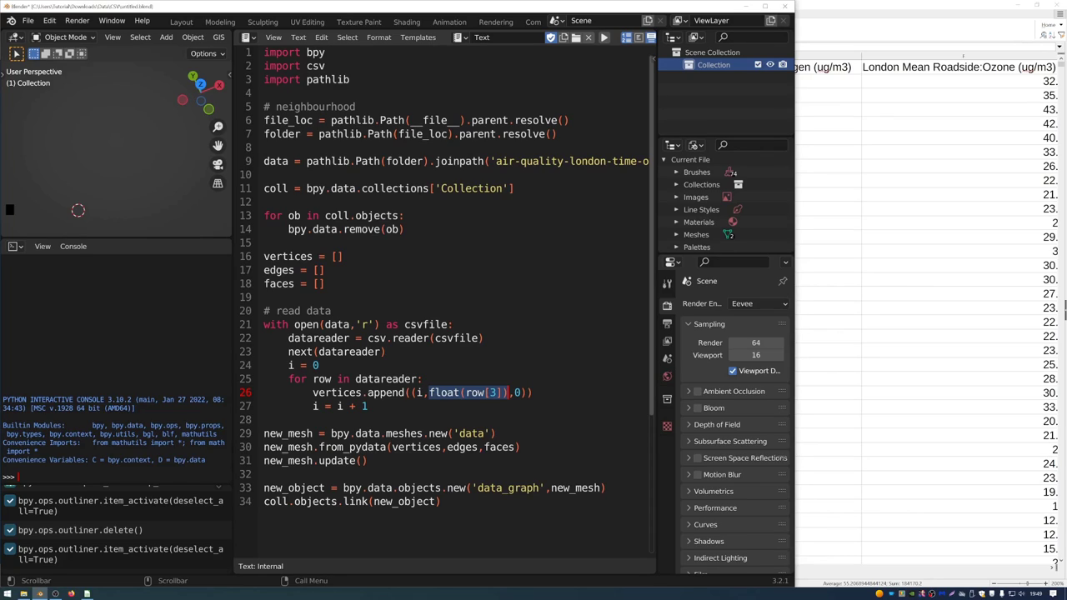
double_click(516, 392)
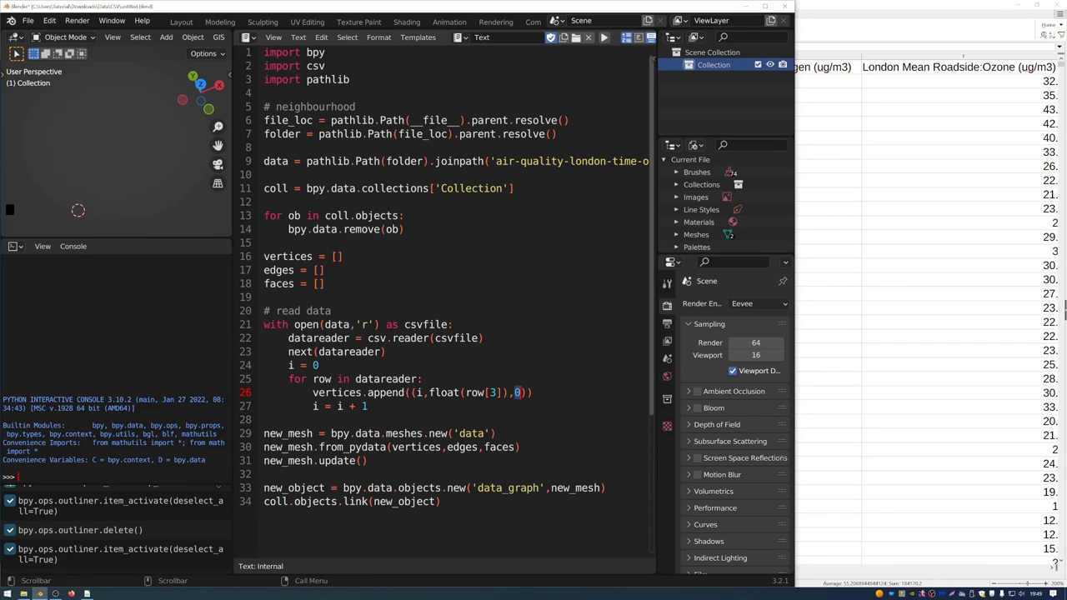
middle_drag(200, 93, 232, 94)
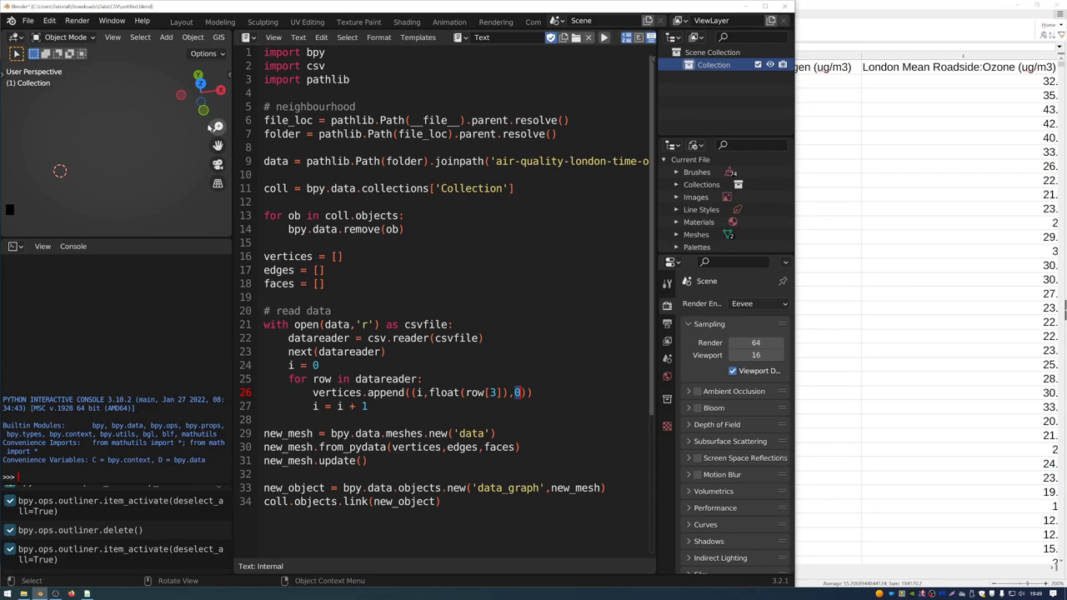
middle_drag(200, 93, 196, 74)
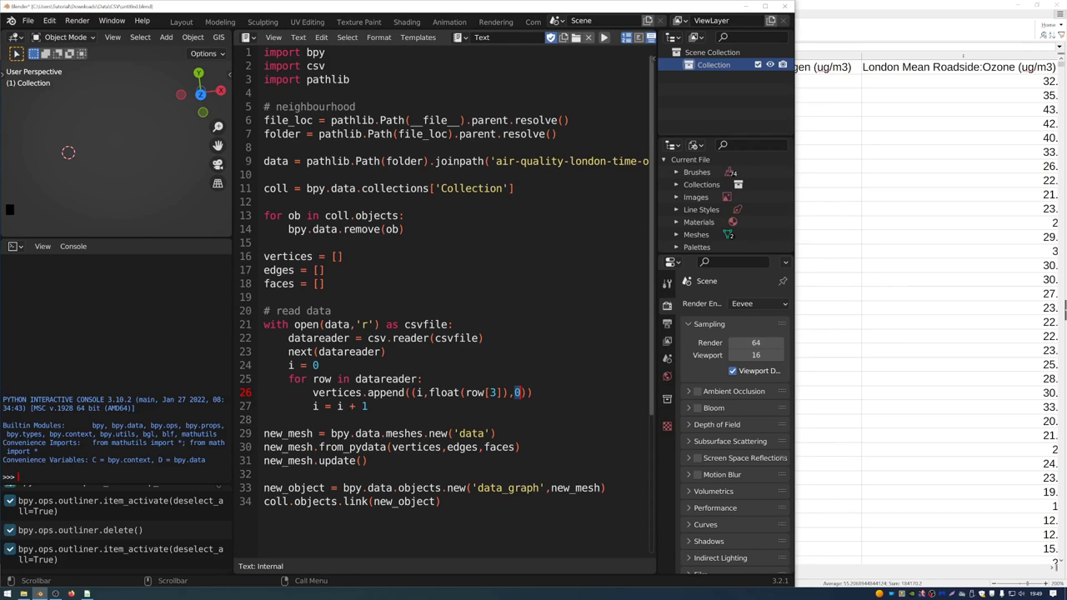
key(alt+Tab)
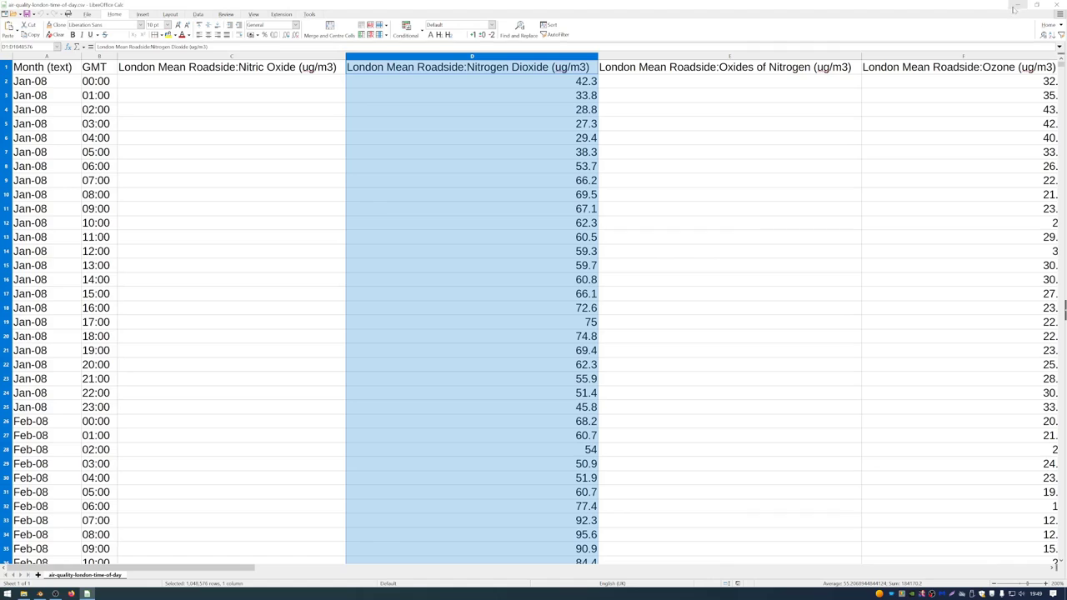
key(alt+Tab)
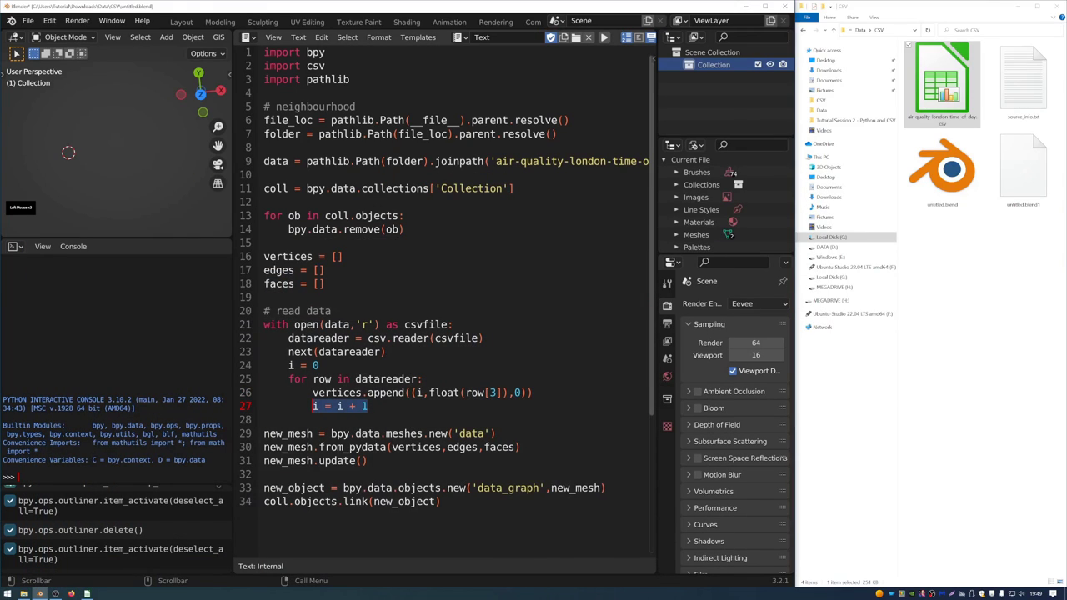
click(314, 406)
drag(314, 406, 368, 406)
drag(368, 460, 263, 434)
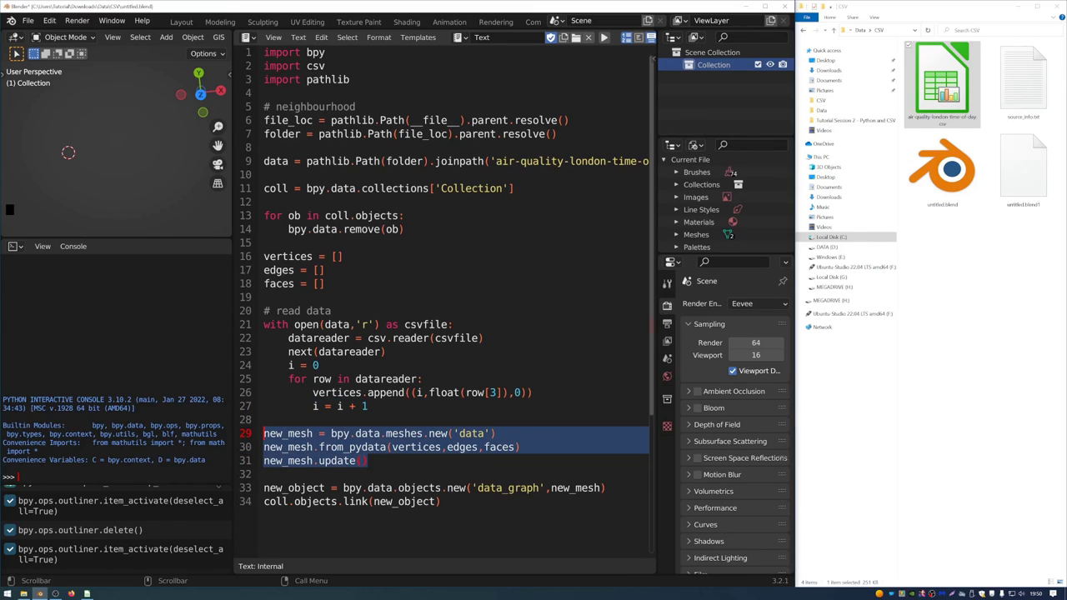
click(264, 487)
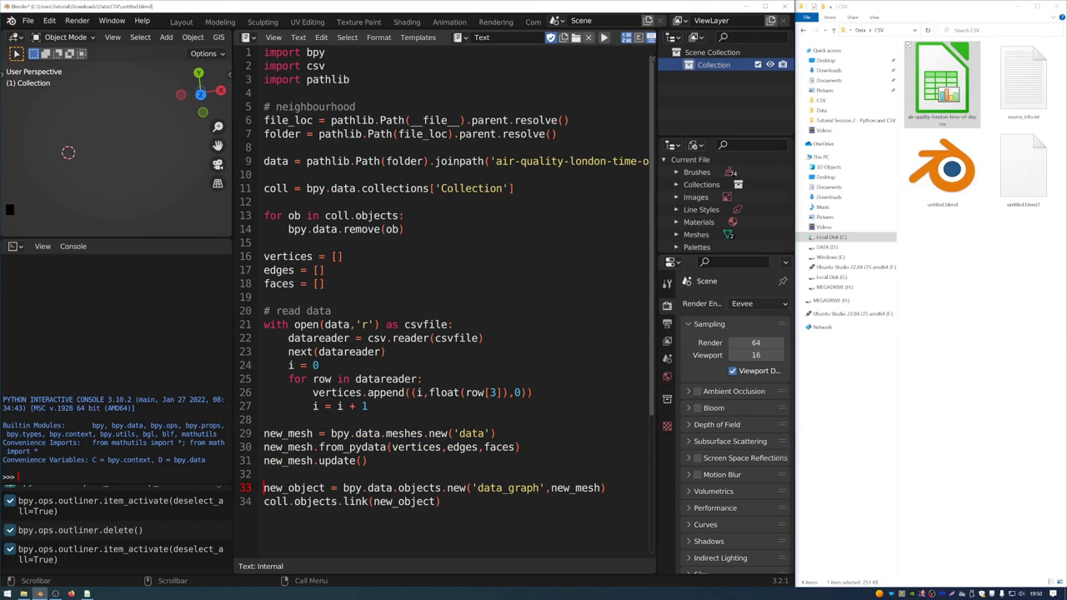
key(shift+End)
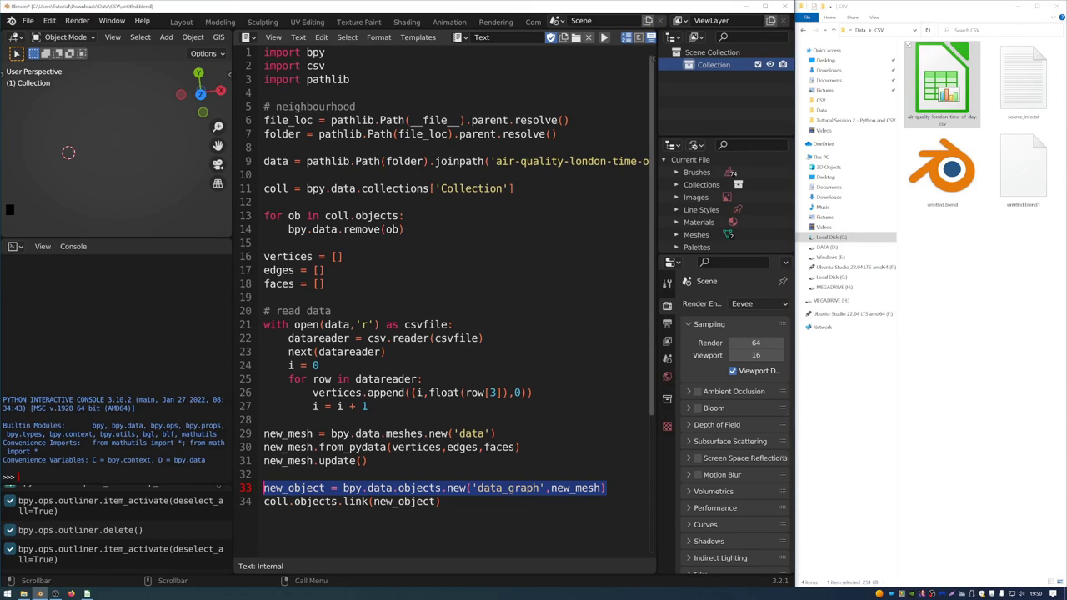
key(Home)
drag(472, 487, 600, 488)
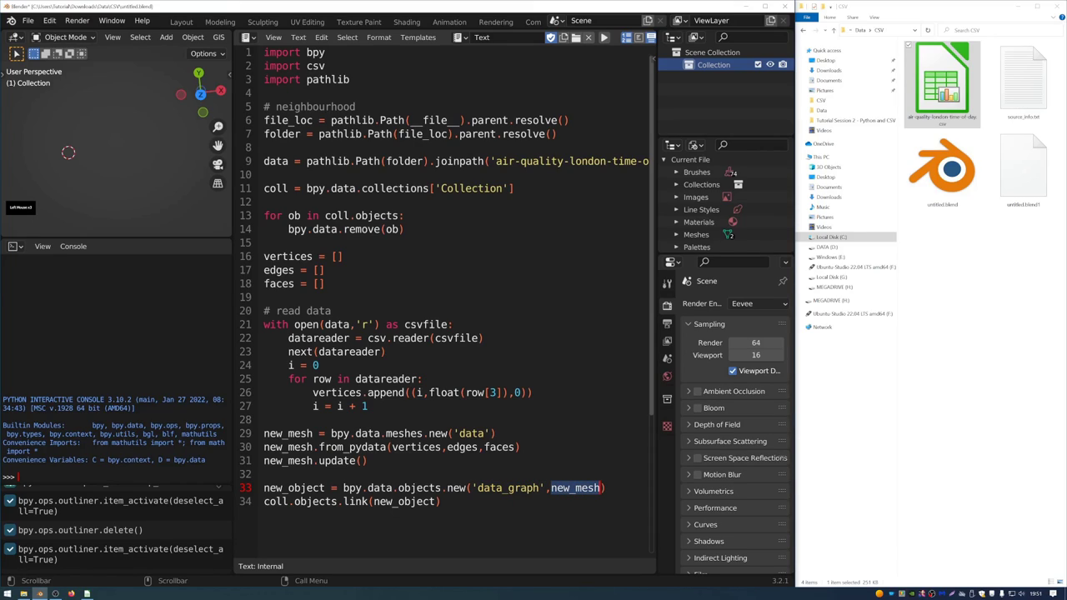
key(ctrl+c)
click(322, 487)
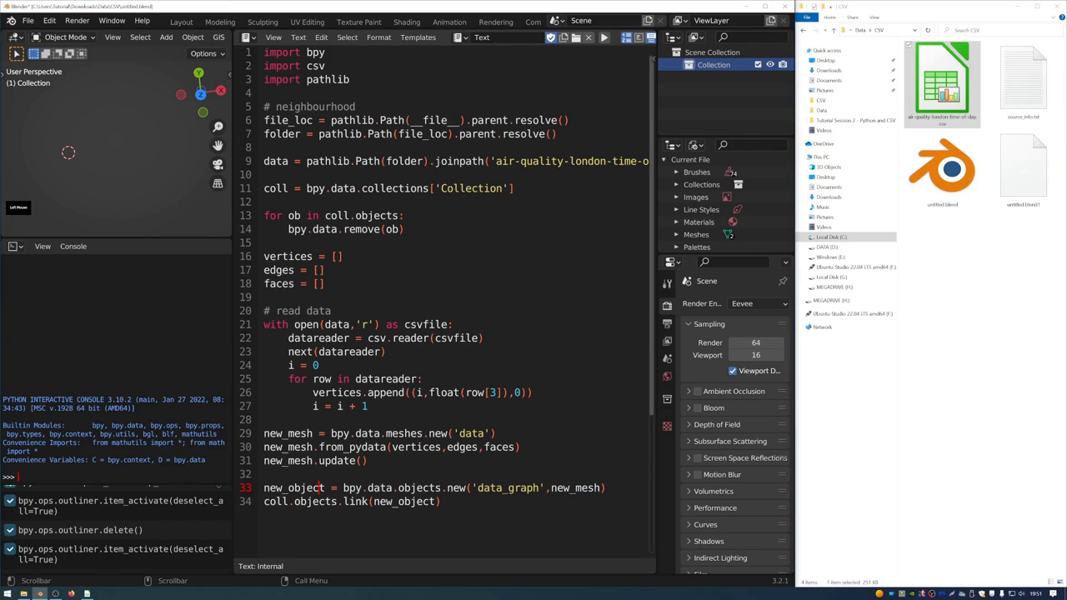
drag(264, 500, 441, 501)
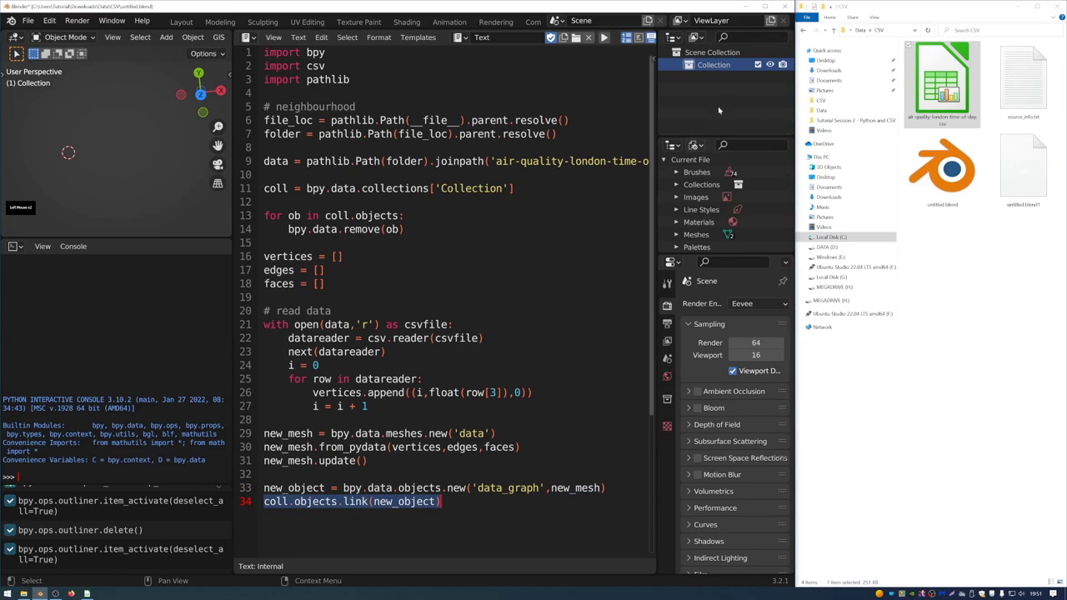
- Run the script to build data_graph and set the viewport far clipping to 100000 m
click(342, 256)
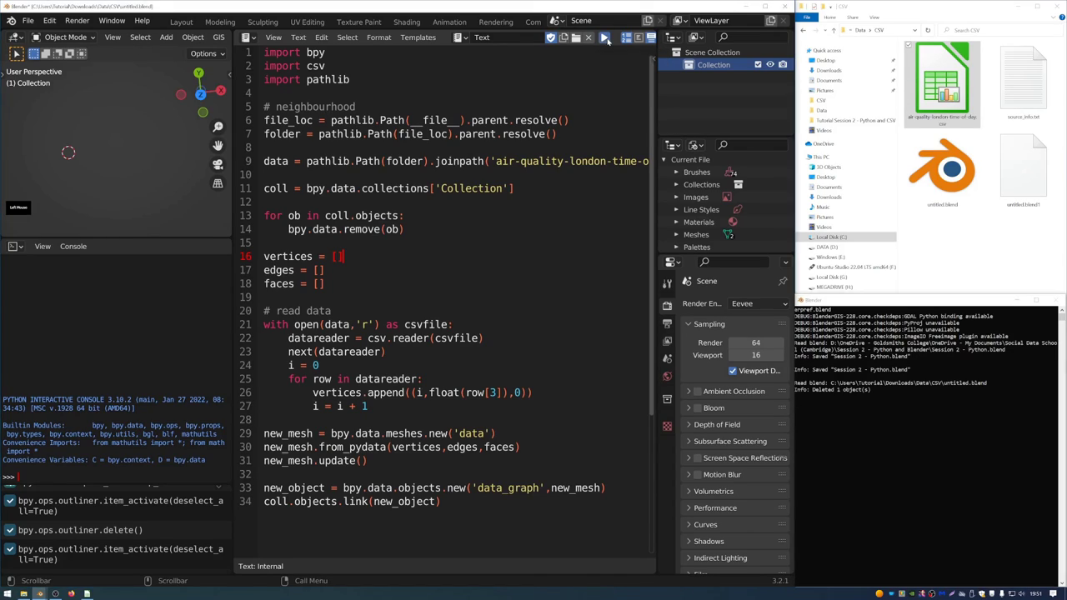
click(605, 39)
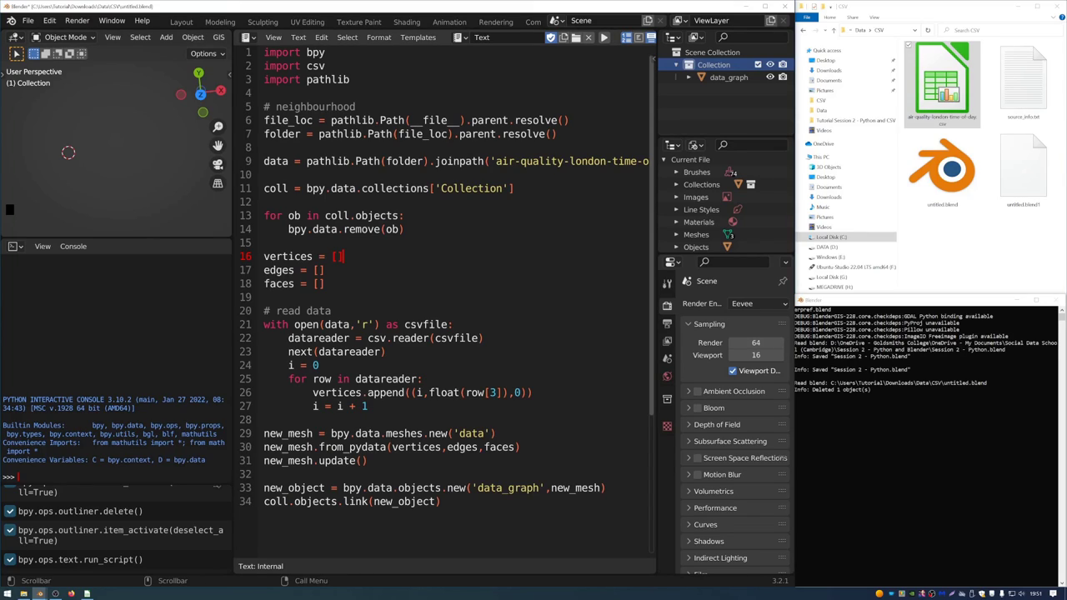
click(227, 74)
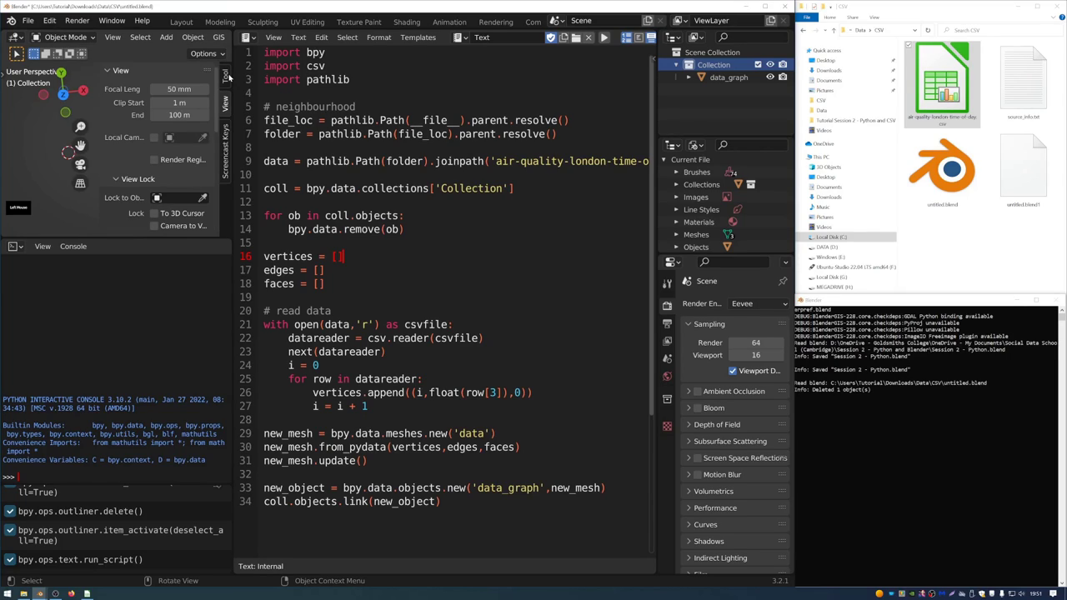
double_click(179, 115)
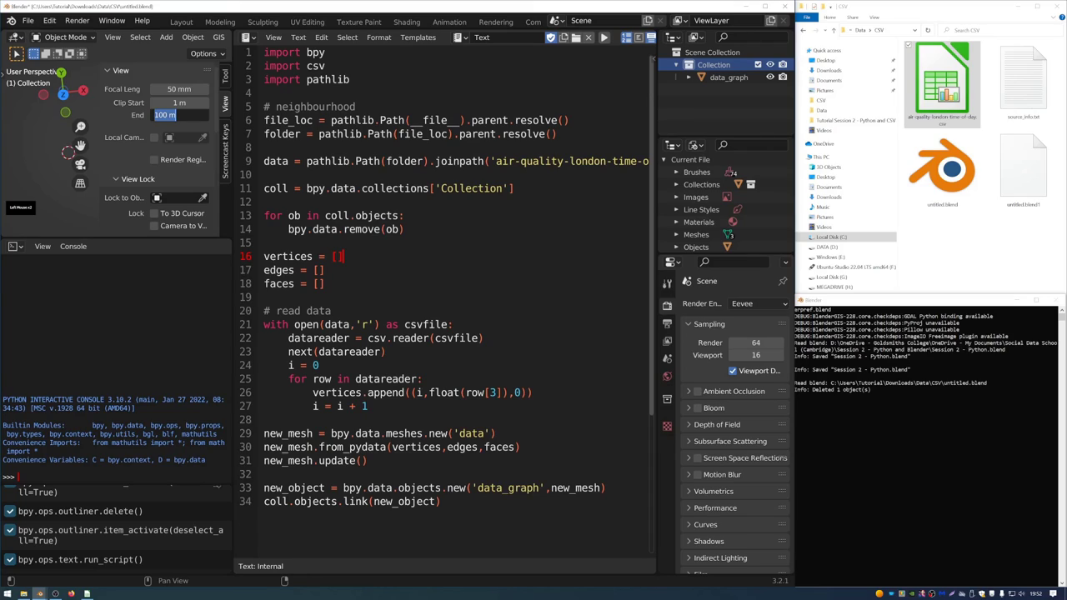
text(10000)
text(0)
key(Return)
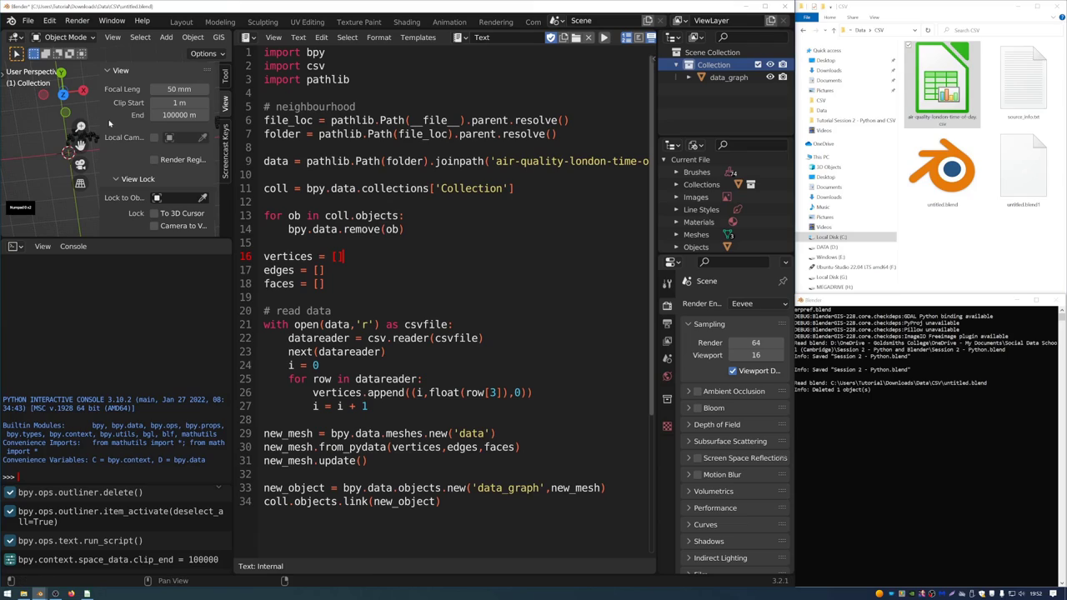
- Select the data_graph points and orbit the view so the graph lies flat
drag(100, 124, 225, 114)
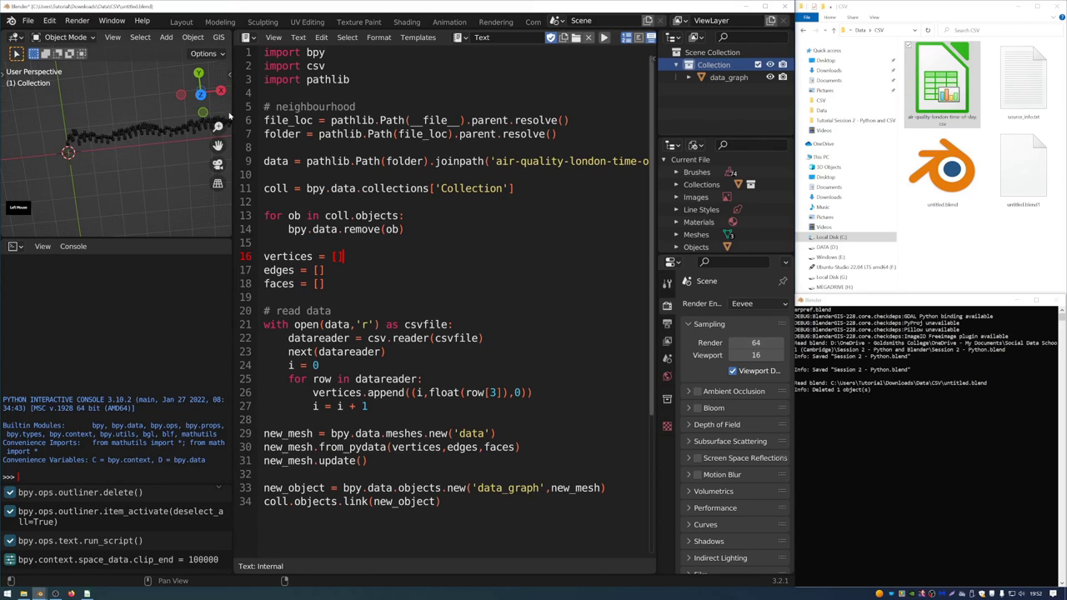
click(154, 137)
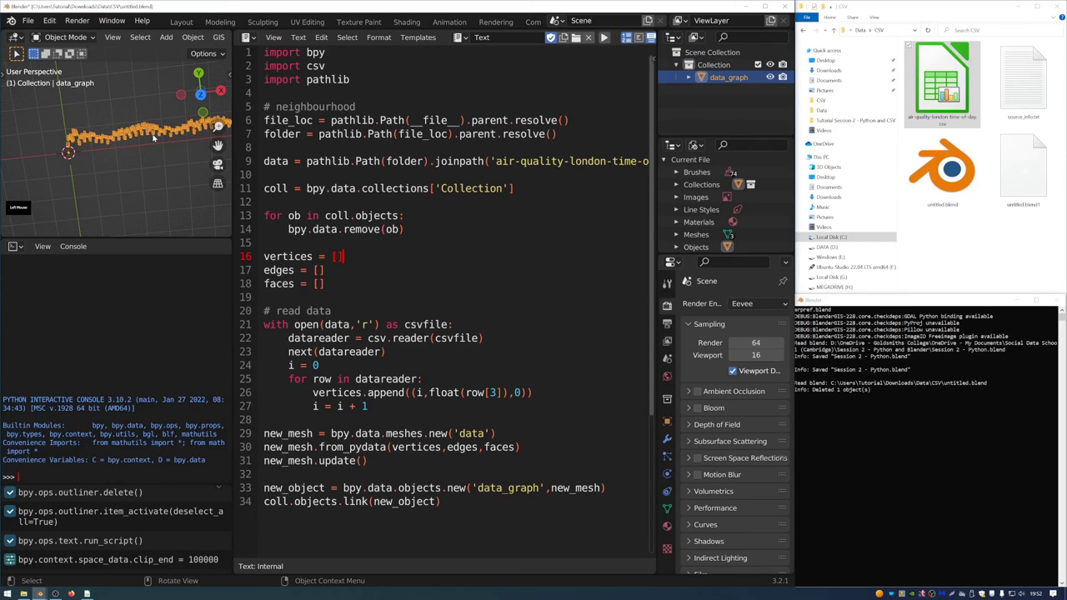
middle_drag(144, 182, 143, 163)
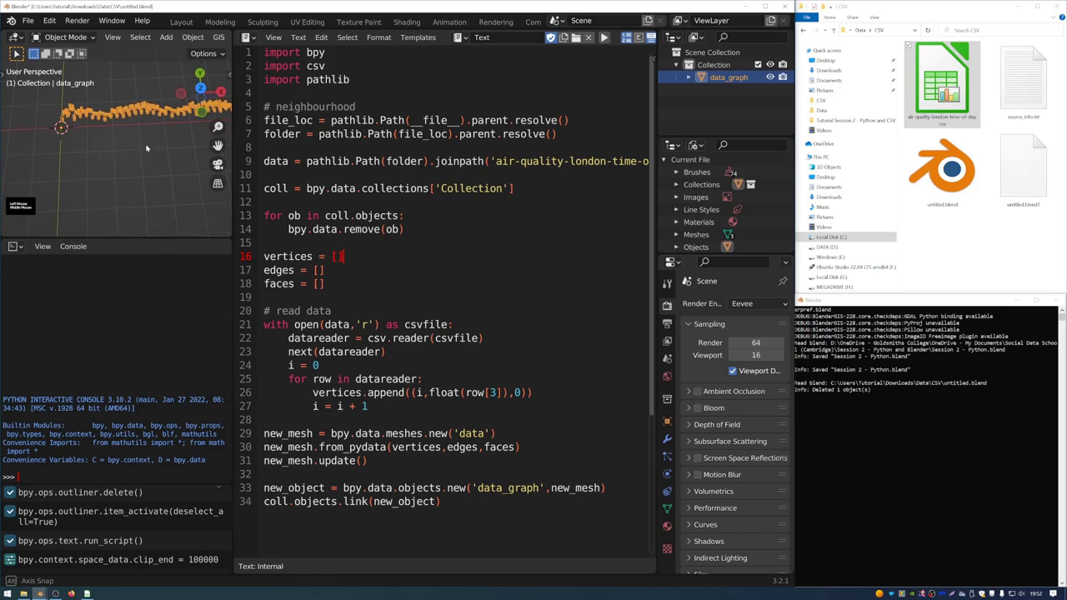
drag(200, 91, 188, 83)
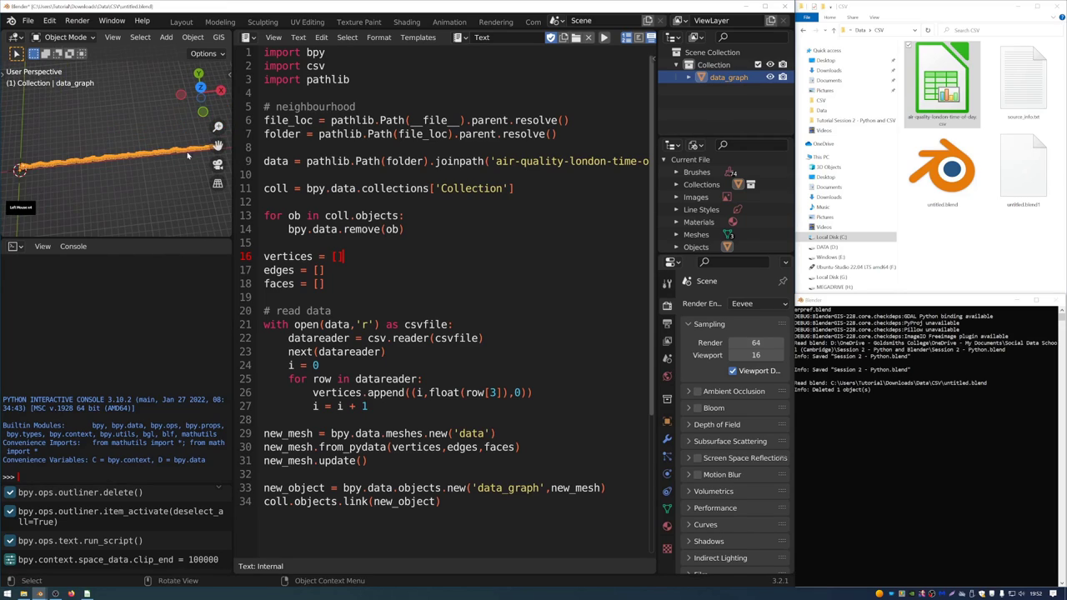
- In Layout, frame the selected data_graph points and orbit around them from several angles
click(181, 22)
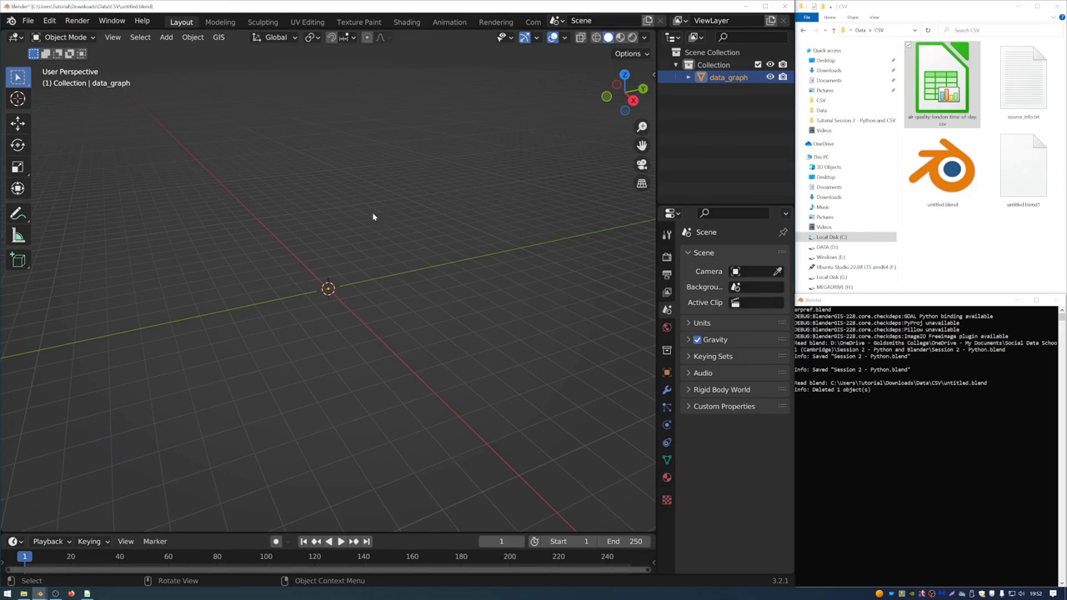
scroll(371, 219, up, 2)
scroll(372, 223, up, 2)
key(KP_Decimal)
scroll(400, 248, down, 2)
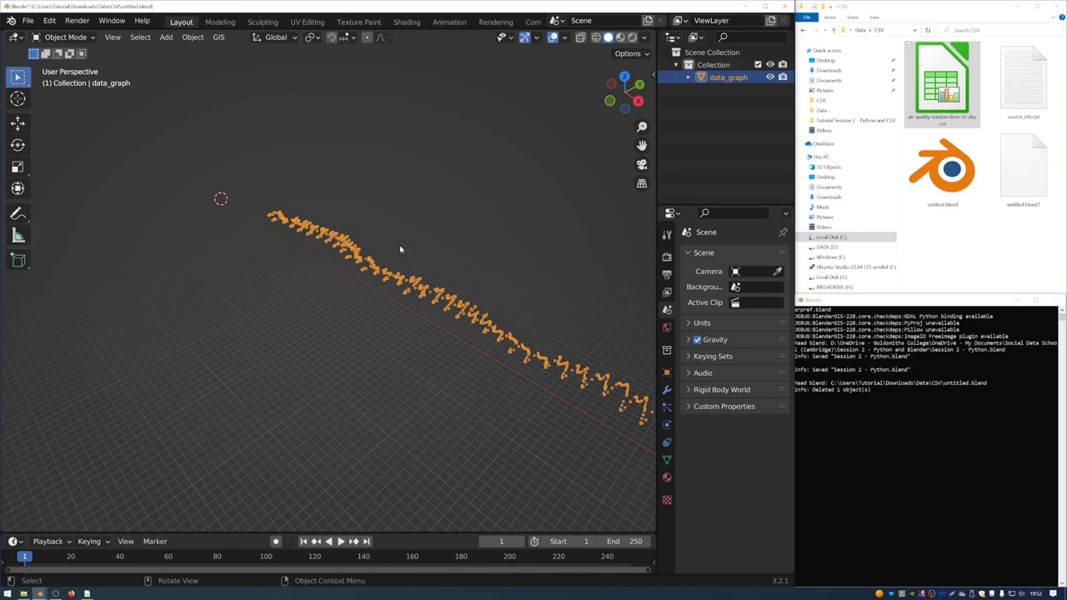
scroll(432, 298, up, 1)
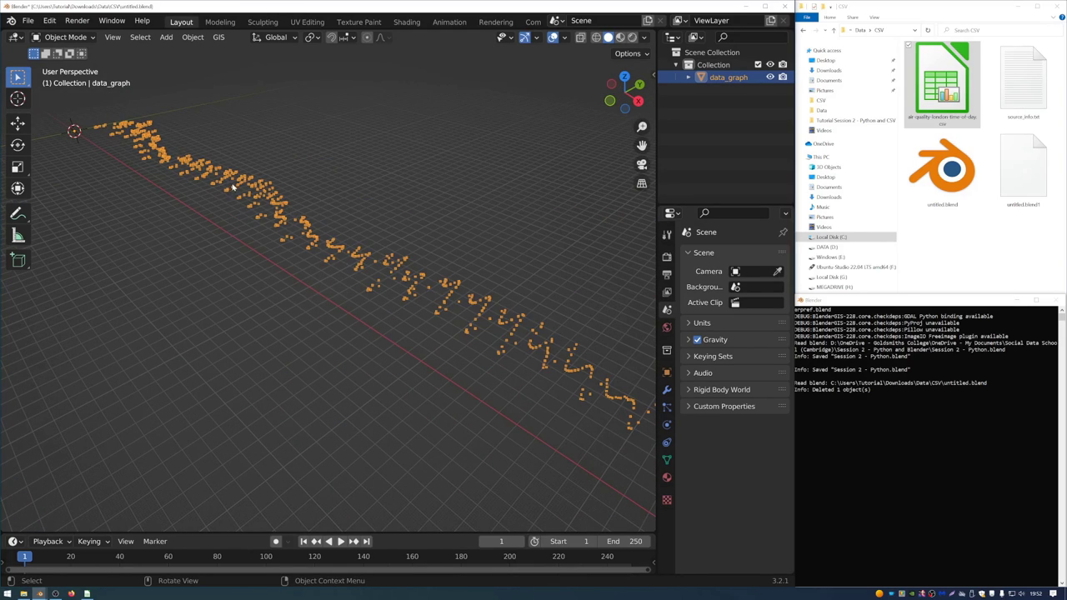
middle_drag(241, 179, 266, 264)
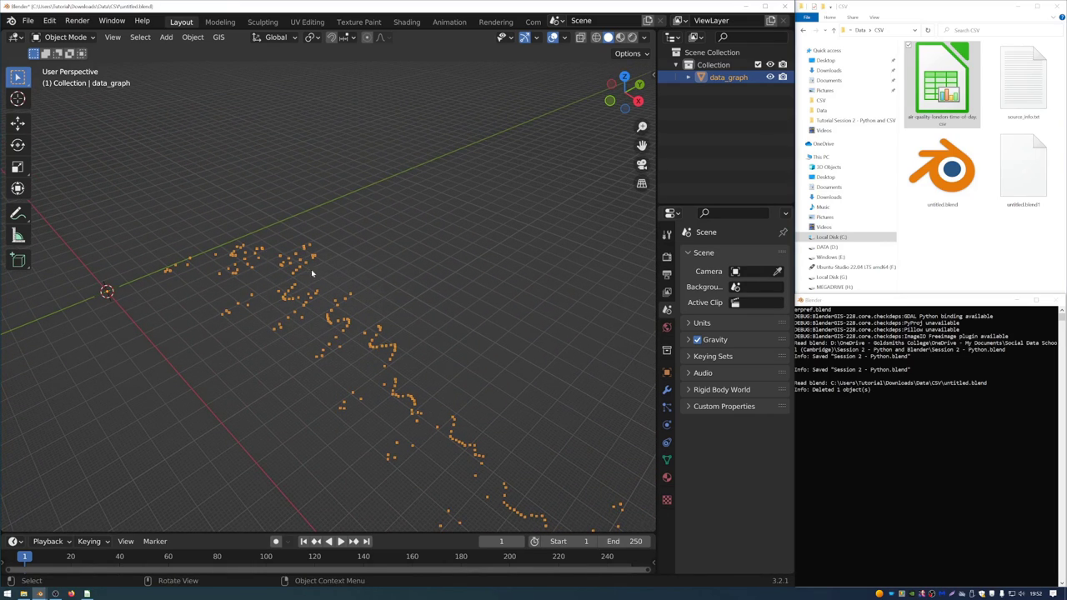
mouse_move(293, 331)
middle_down()
mouse_move(201, 305)
mouse_move(219, 254)
middle_up()
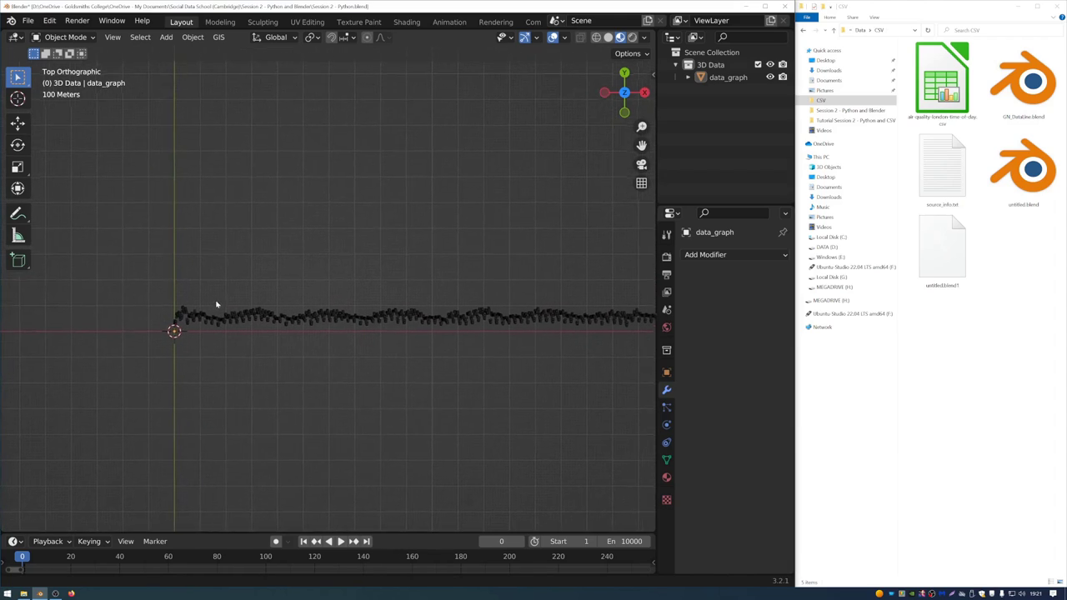
- Locate GN_DataLine.blend and return the viewport to top orthographic view
click(1016, 94)
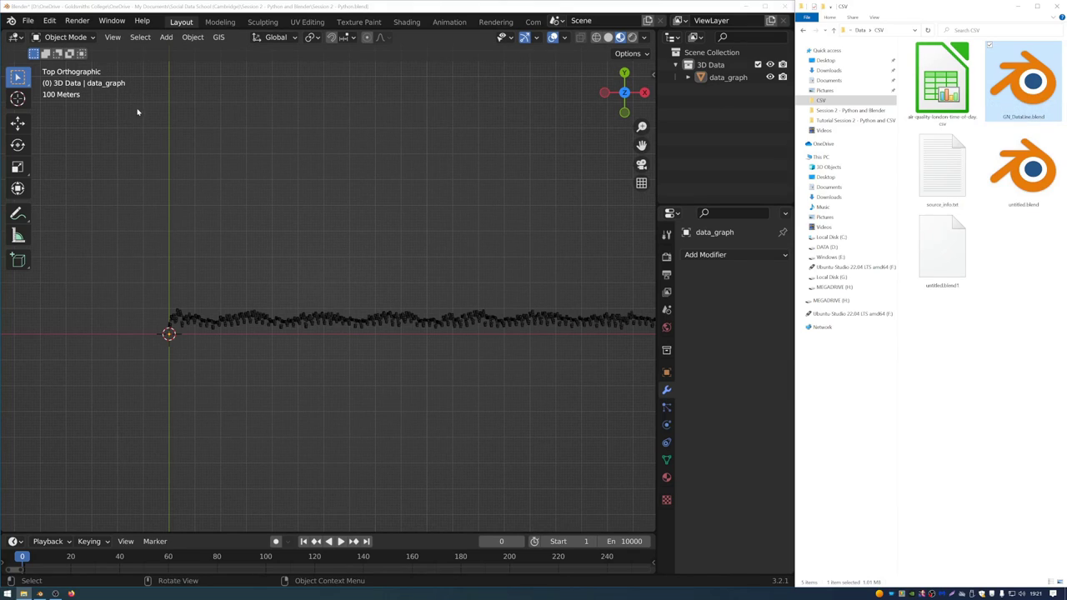
middle_drag(258, 190, 243, 200)
key(KP_7)
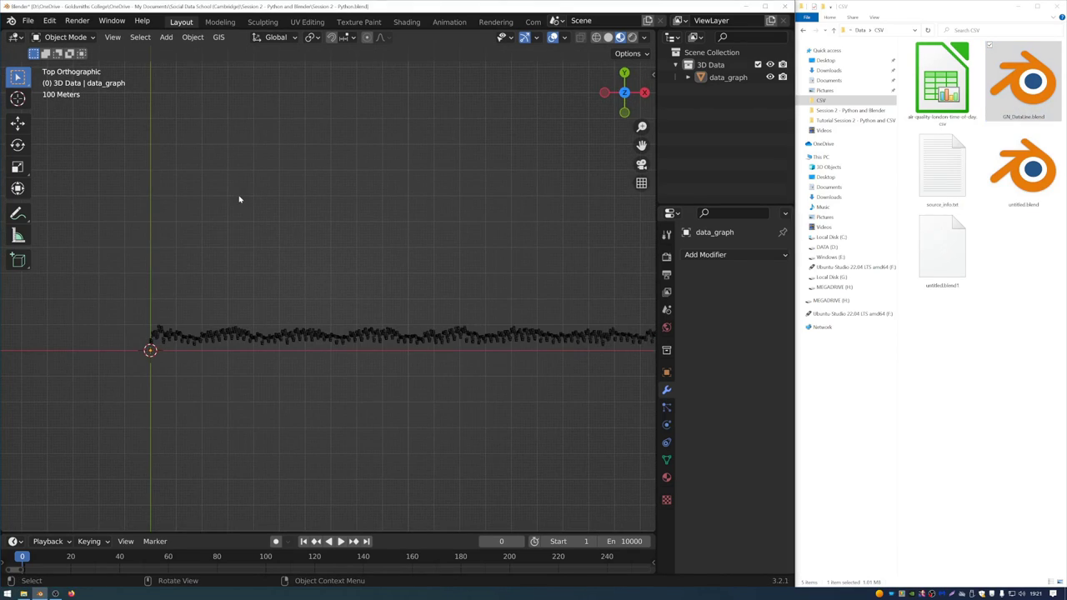
- Append the 3 - Create Data Graph node group from GN_DataLine.blend's NodeTree
click(28, 20)
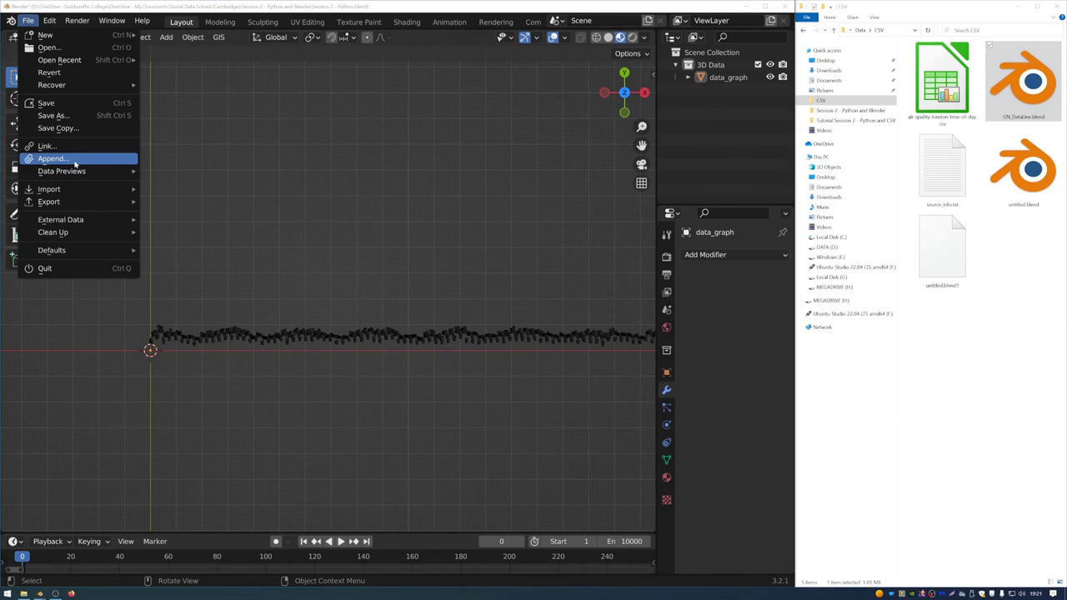
click(75, 158)
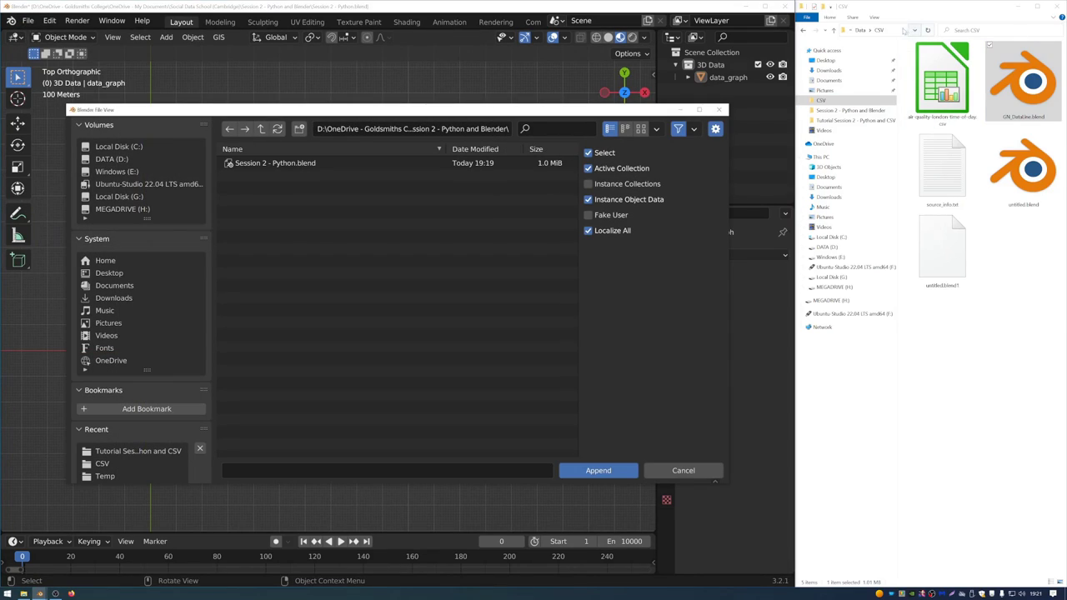
click(102, 463)
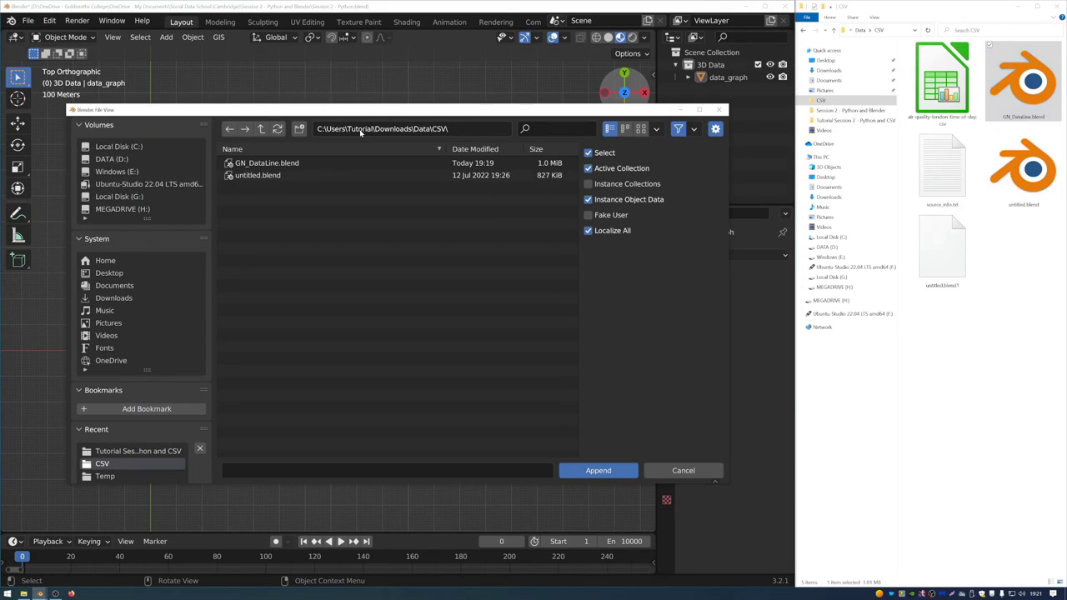
double_click(280, 163)
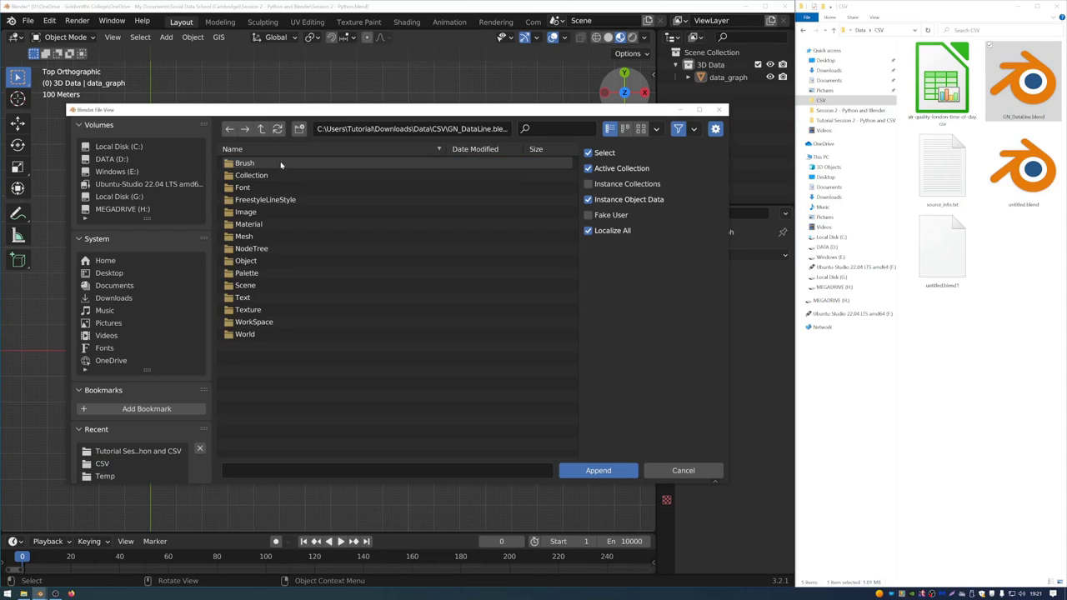
double_click(251, 248)
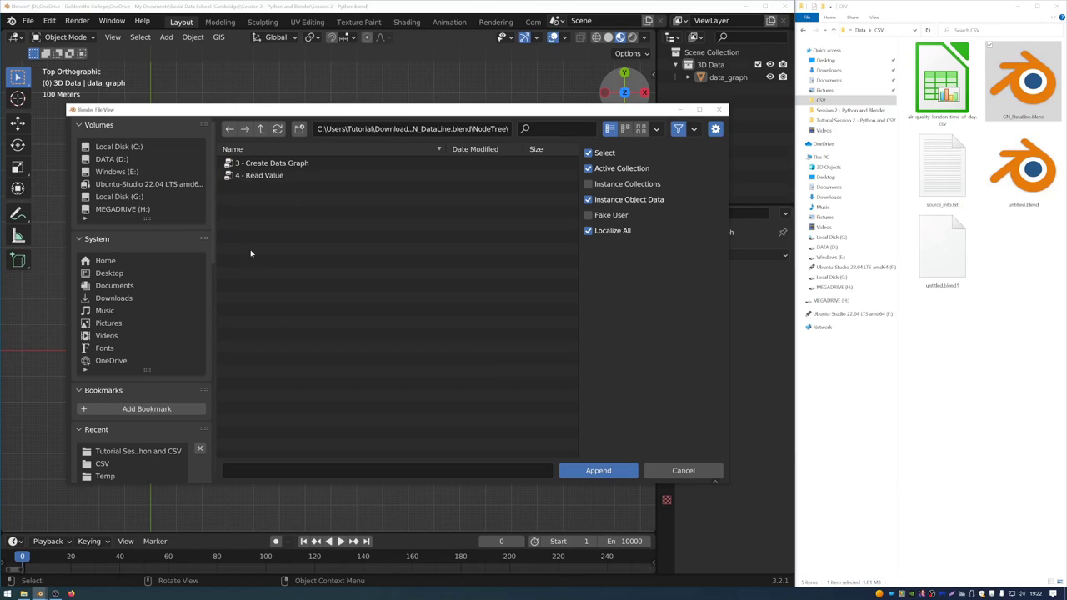
double_click(269, 166)
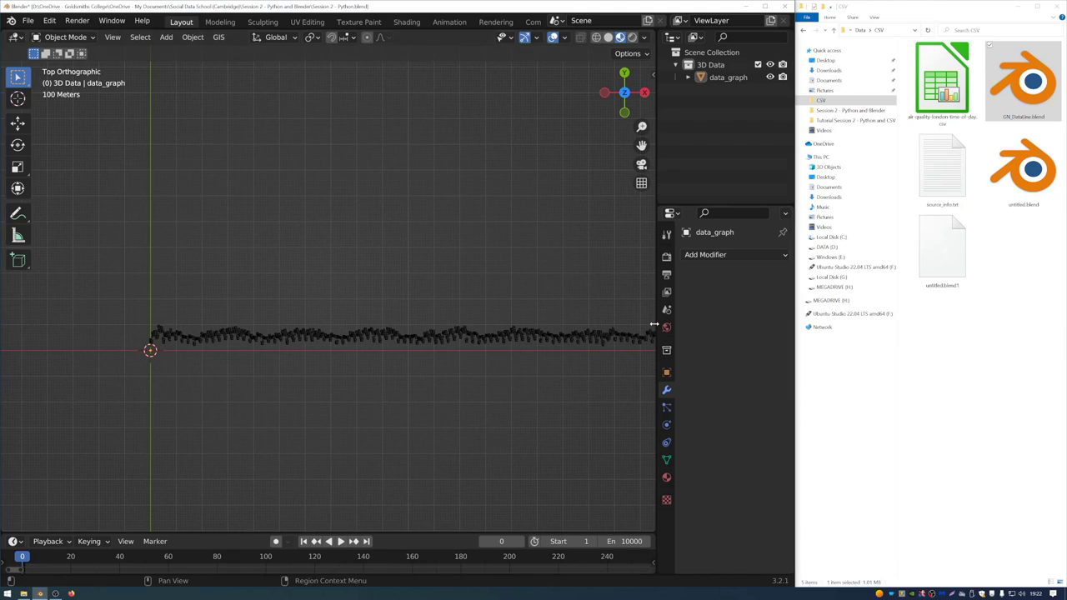
- Add an empty Geometry Nodes modifier to the selected data_graph object
click(223, 342)
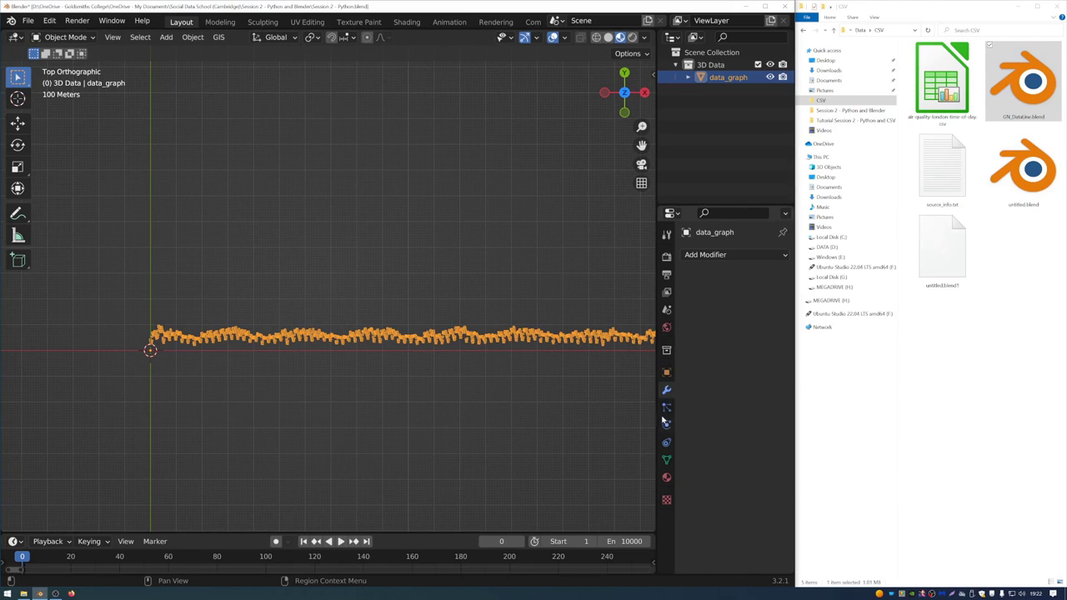
drag(657, 417, 590, 413)
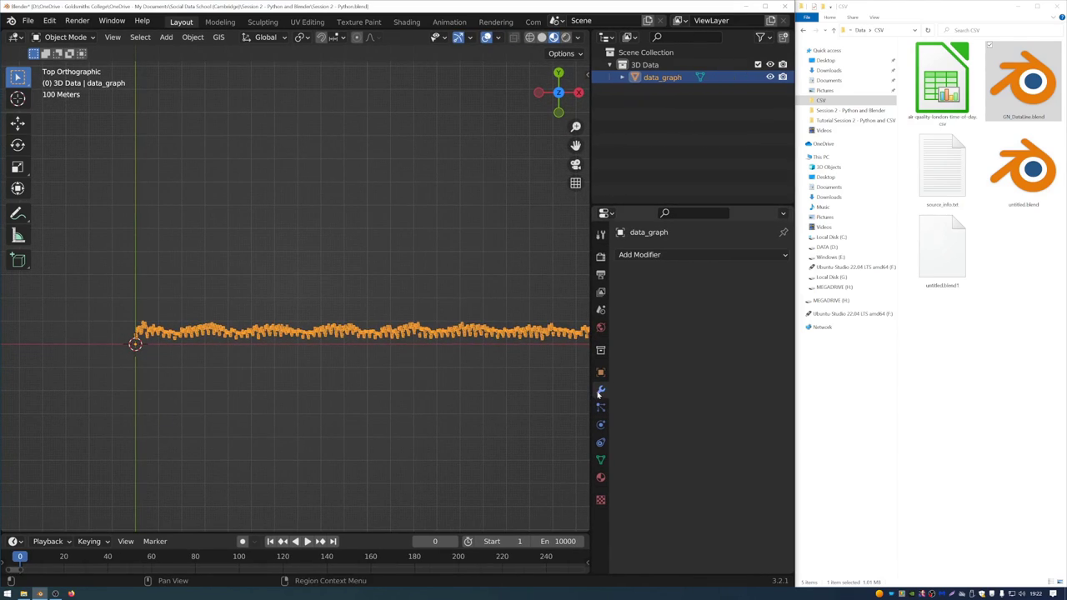
click(644, 255)
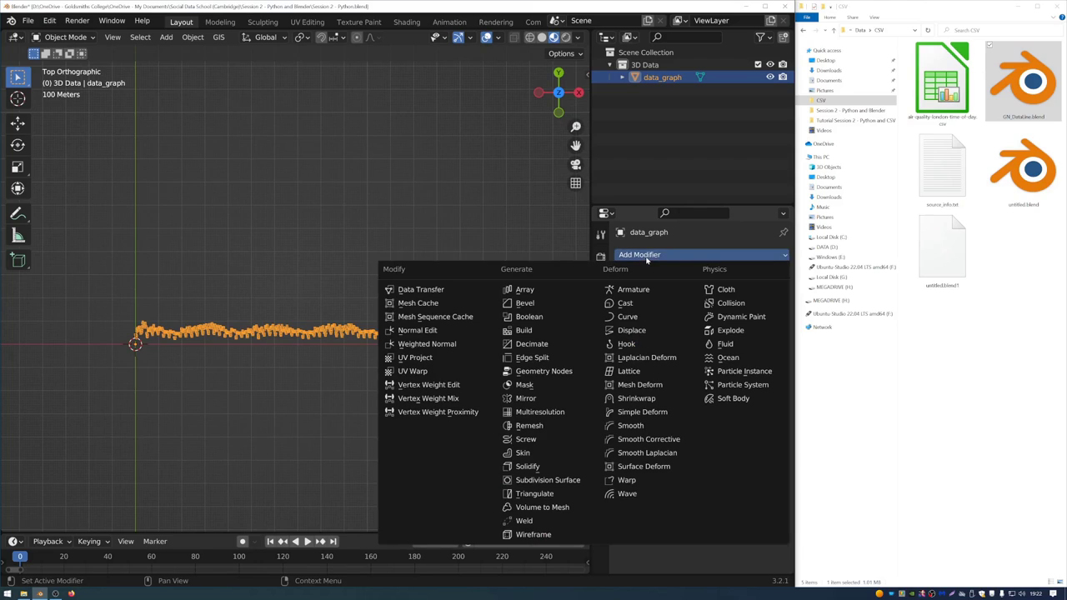
click(542, 371)
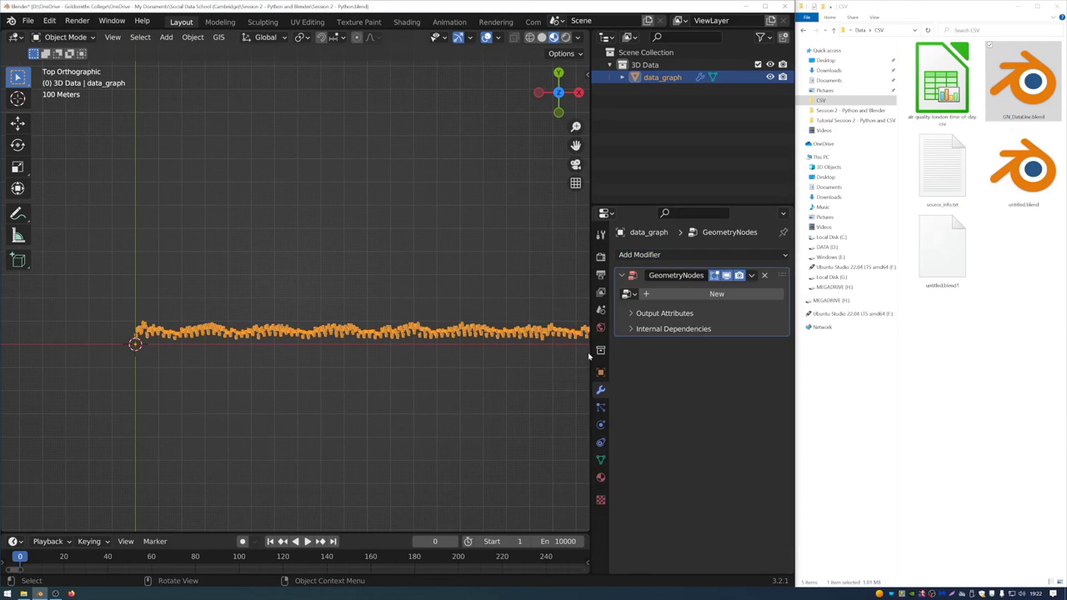
drag(589, 355, 558, 354)
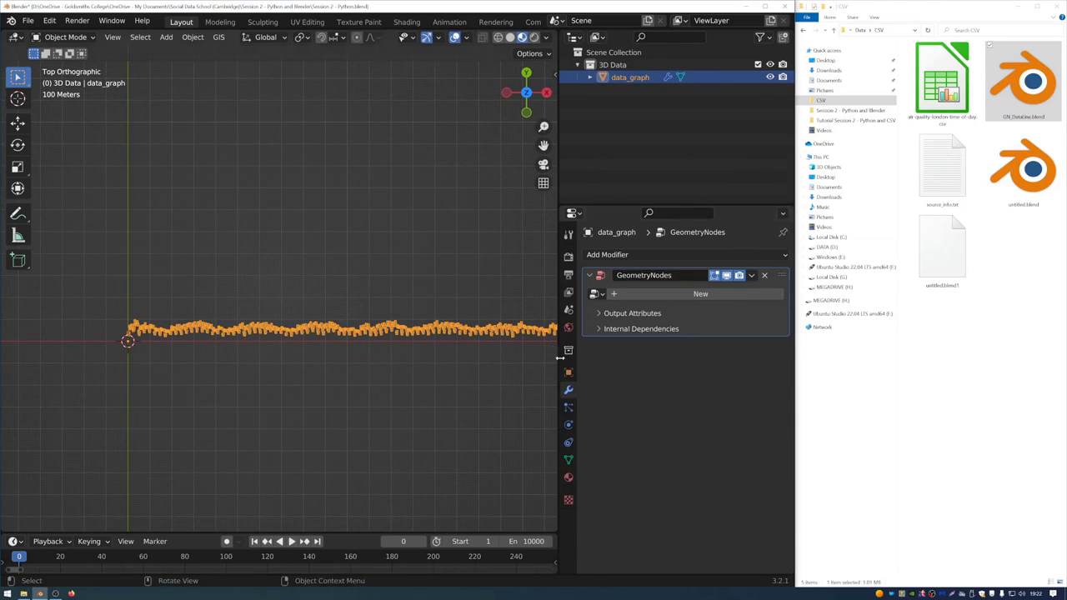
- Assign the 3 - Create Data Graph node group to the data_graph modifier
click(597, 294)
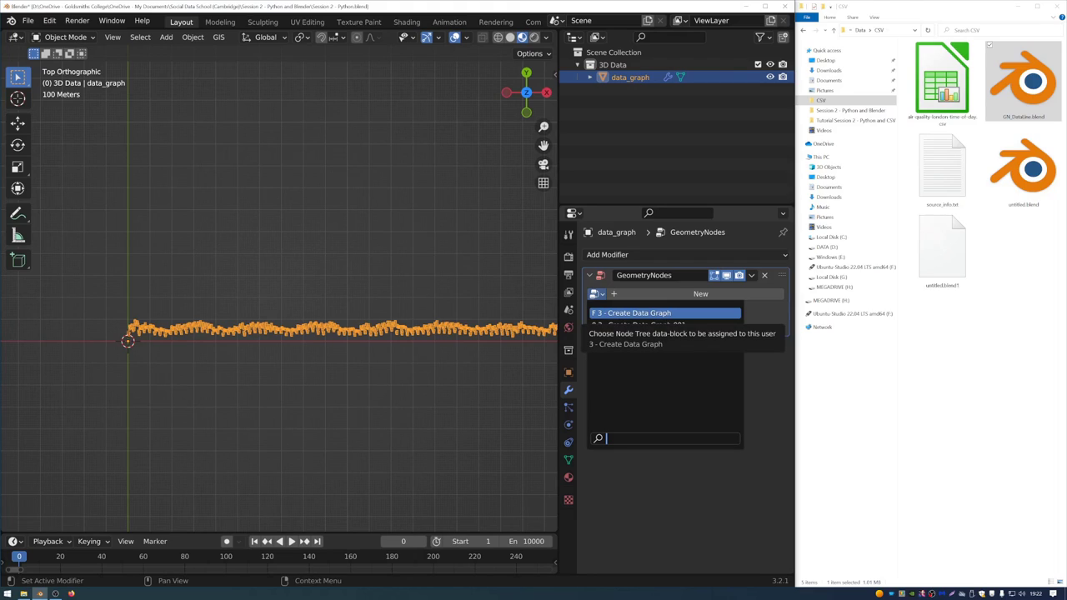
click(633, 314)
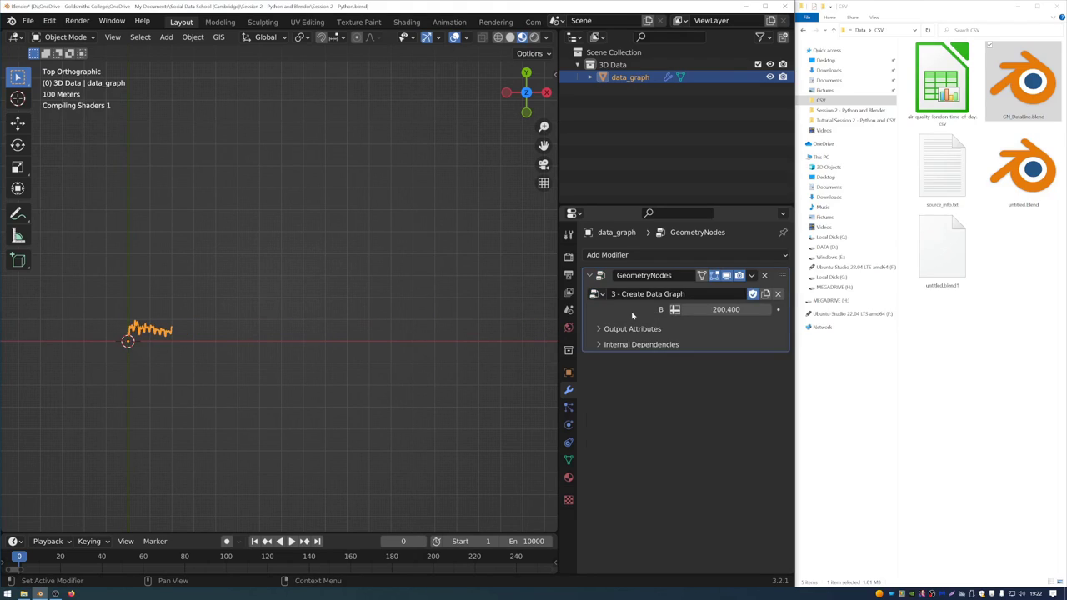
scroll(133, 331, up, 1)
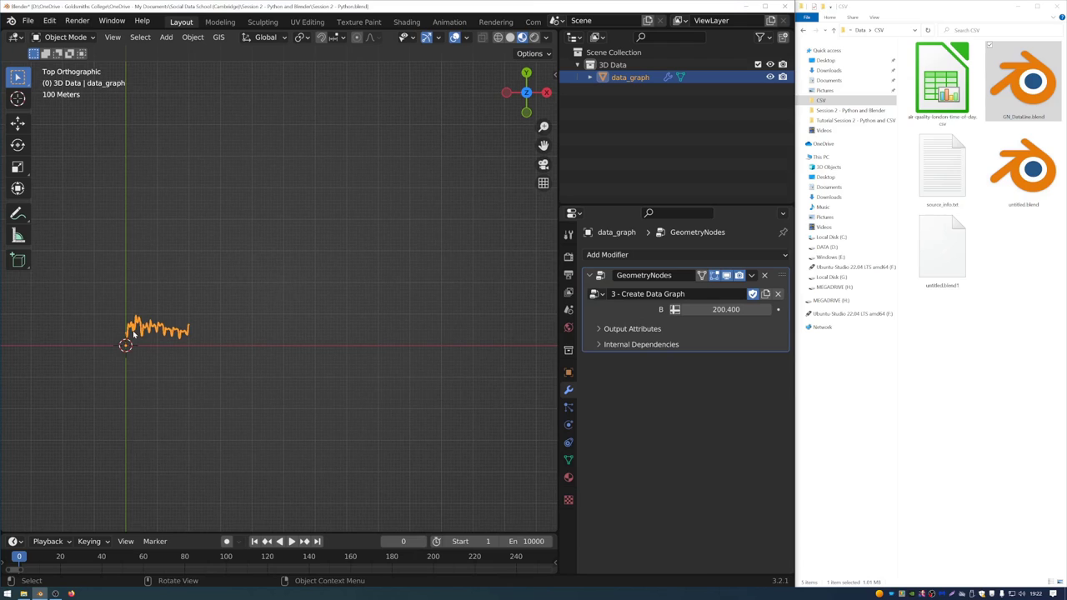
scroll(138, 331, up, 2)
scroll(145, 329, up, 3)
scroll(160, 327, up, 4)
shift+middle_drag(160, 326, 205, 330)
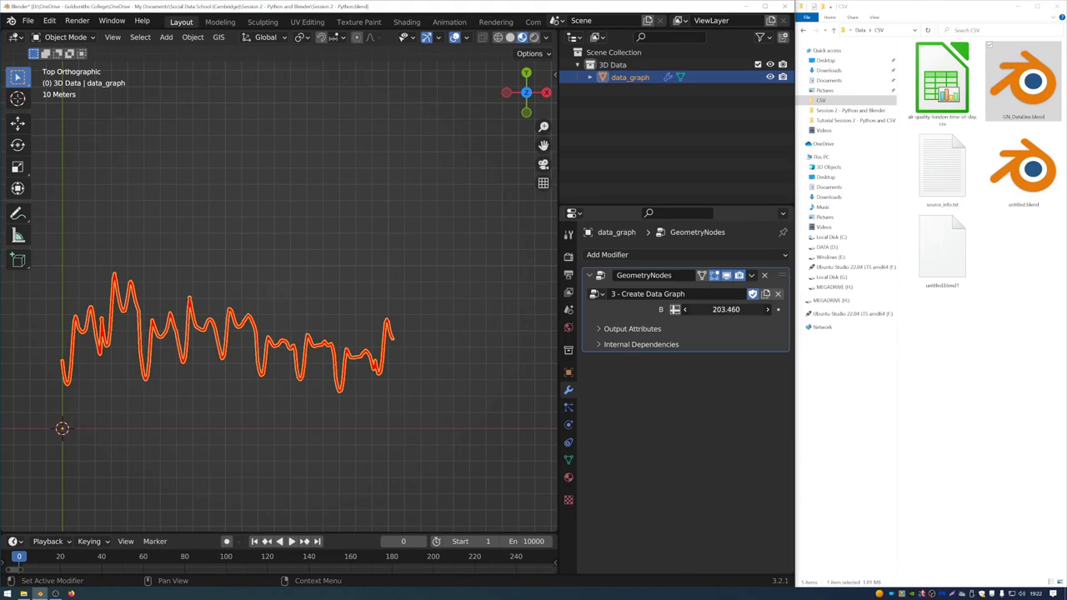
- Raise B to 1005.610 so the line spans the full dataset
drag(726, 309, 756, 309)
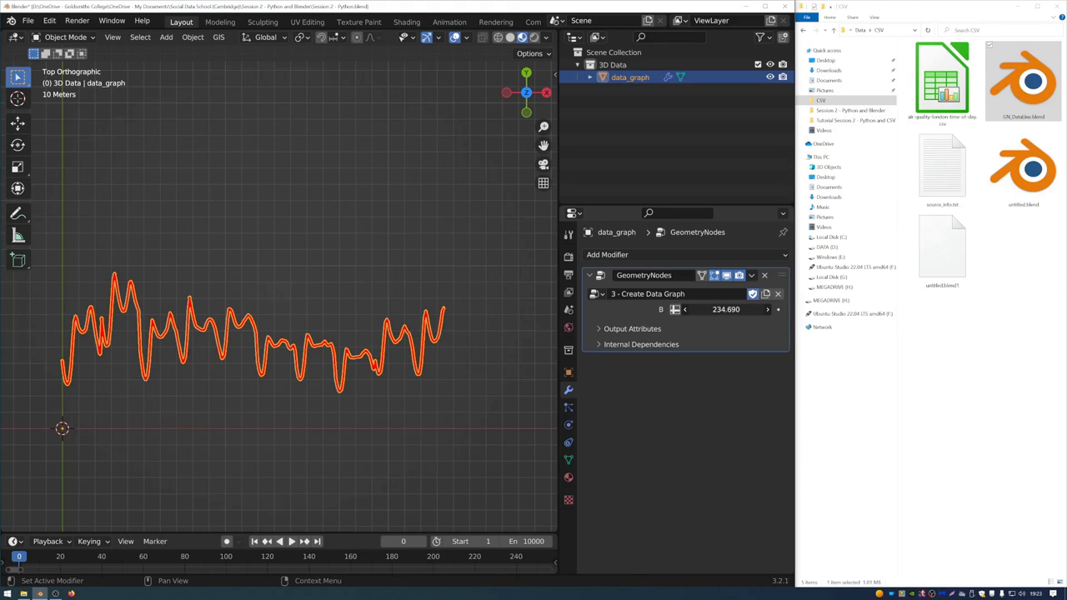
scroll(503, 370, down, 8)
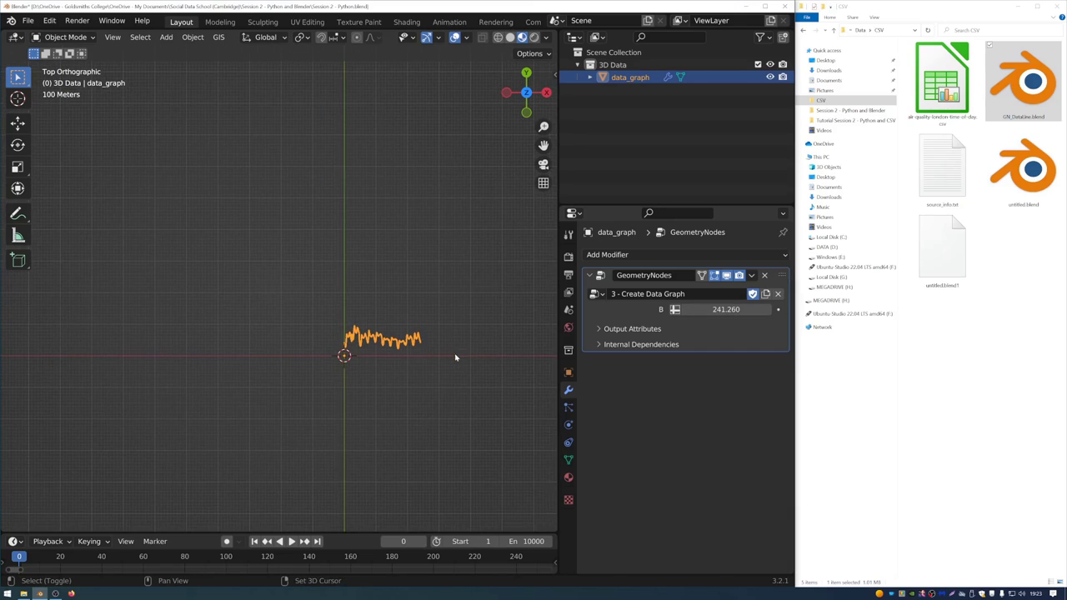
shift+middle_drag(455, 357, 231, 375)
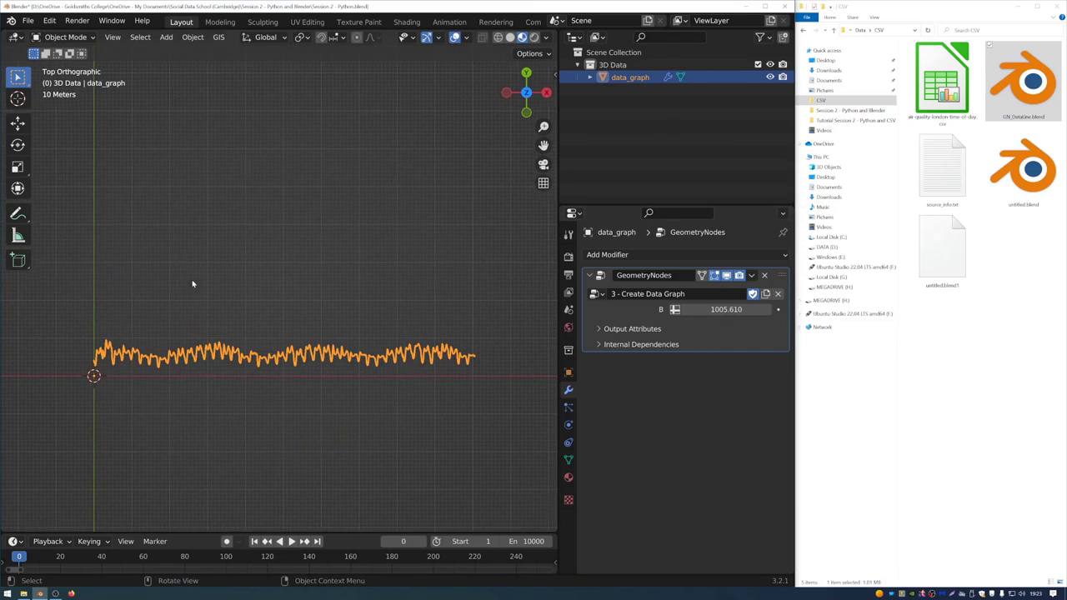
shift+middle_drag(193, 316, 197, 317)
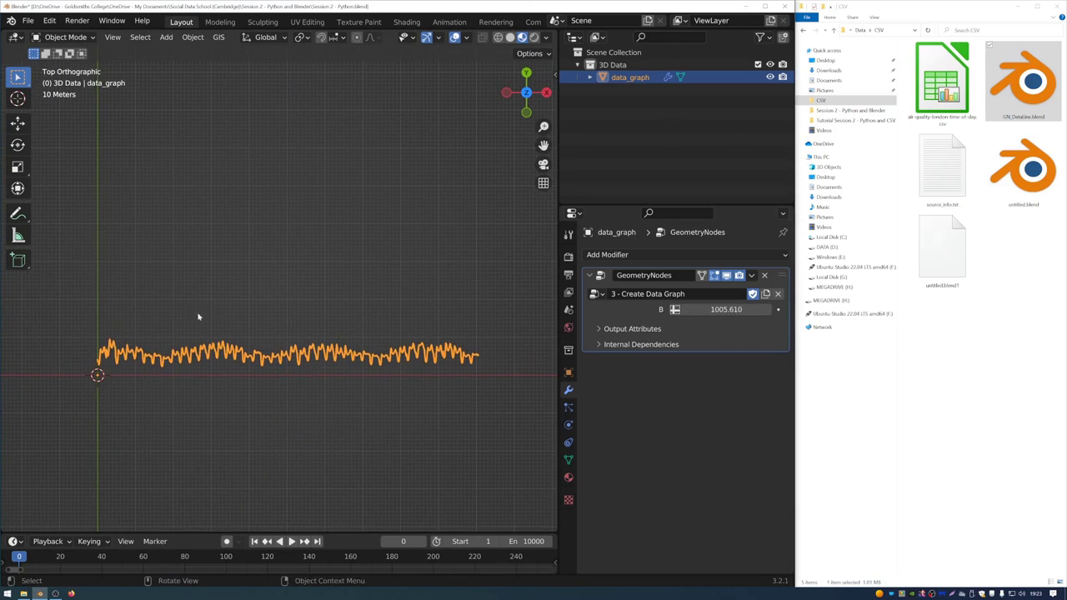
click(197, 317)
- Append the 4 - Read Value node group from GN_DataLine.blend
click(27, 20)
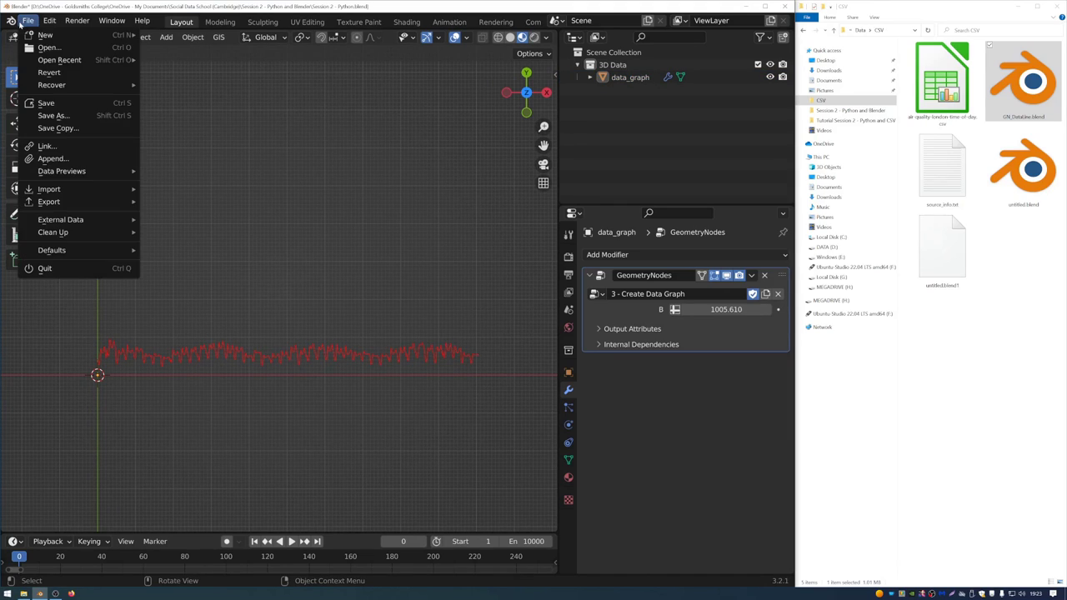
click(52, 159)
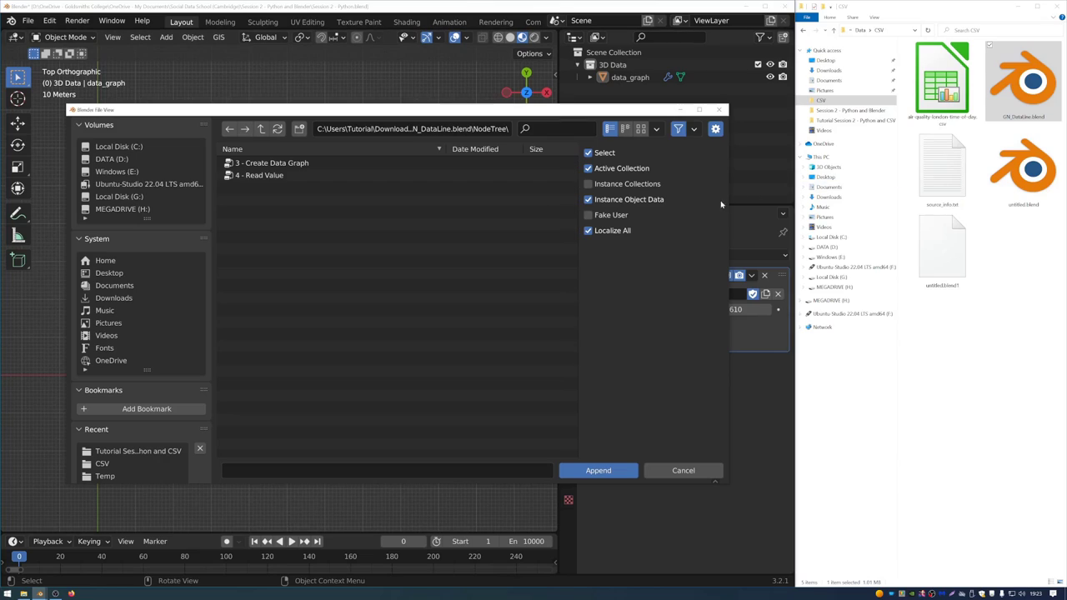
drag(728, 199, 852, 199)
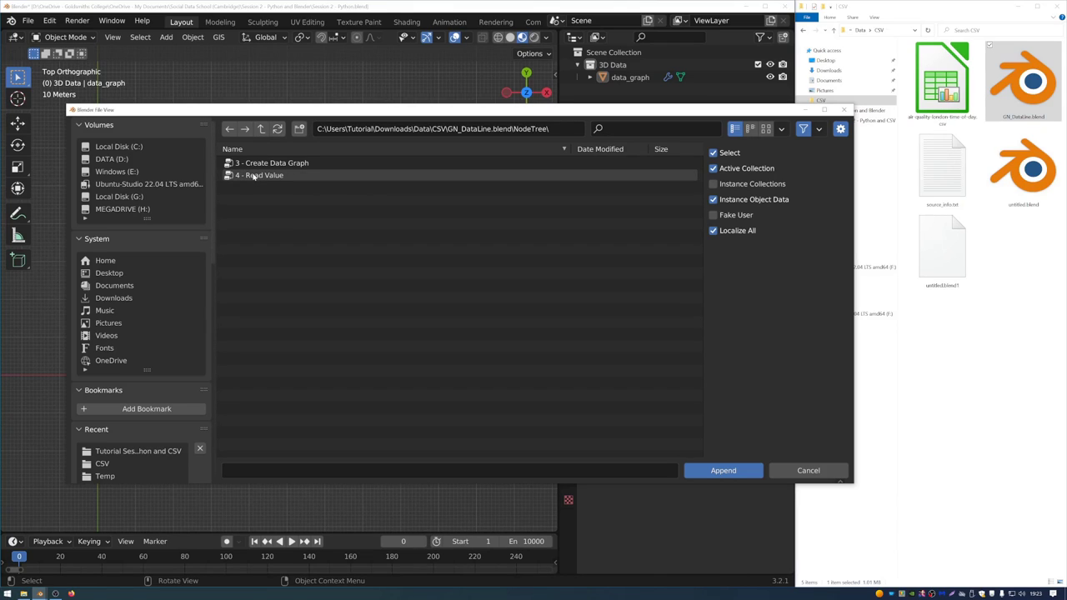
click(254, 176)
click(721, 471)
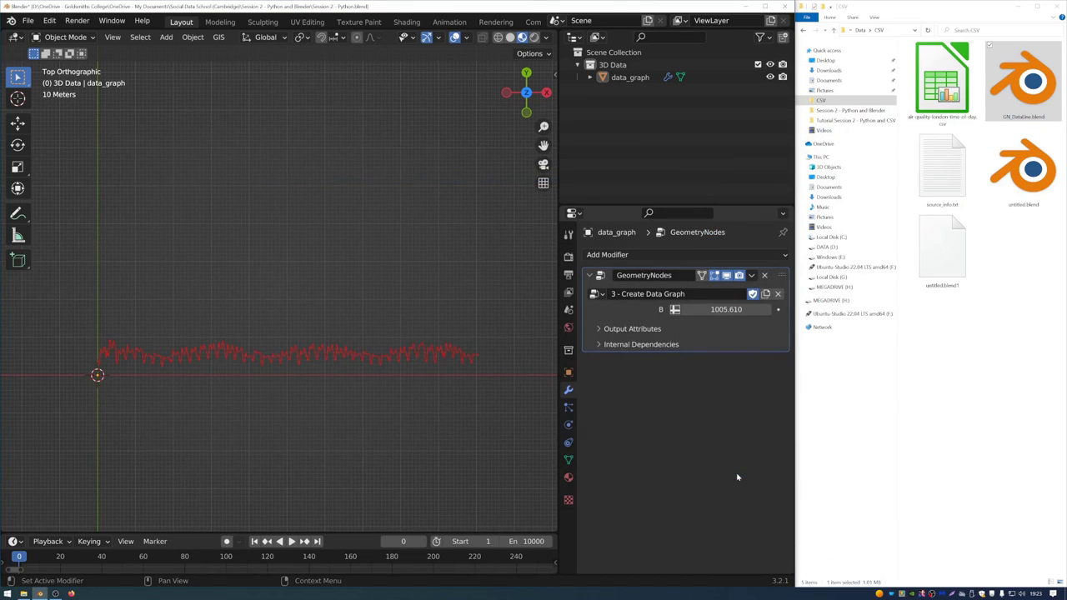
- Add a second Geometry Nodes modifier running 4 - Read Value, then deselect the graph
click(617, 255)
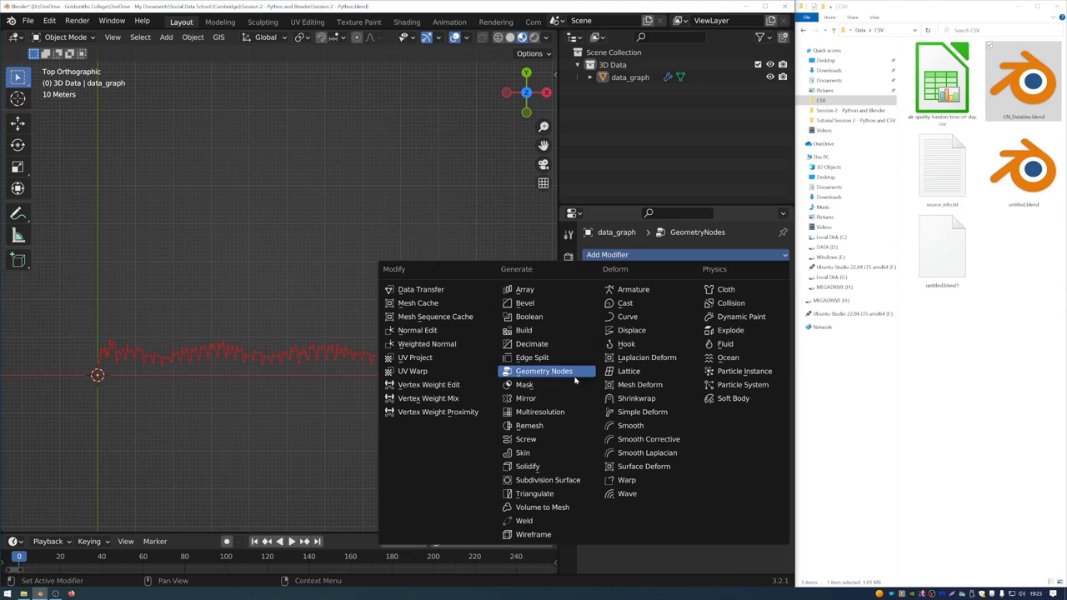
click(543, 371)
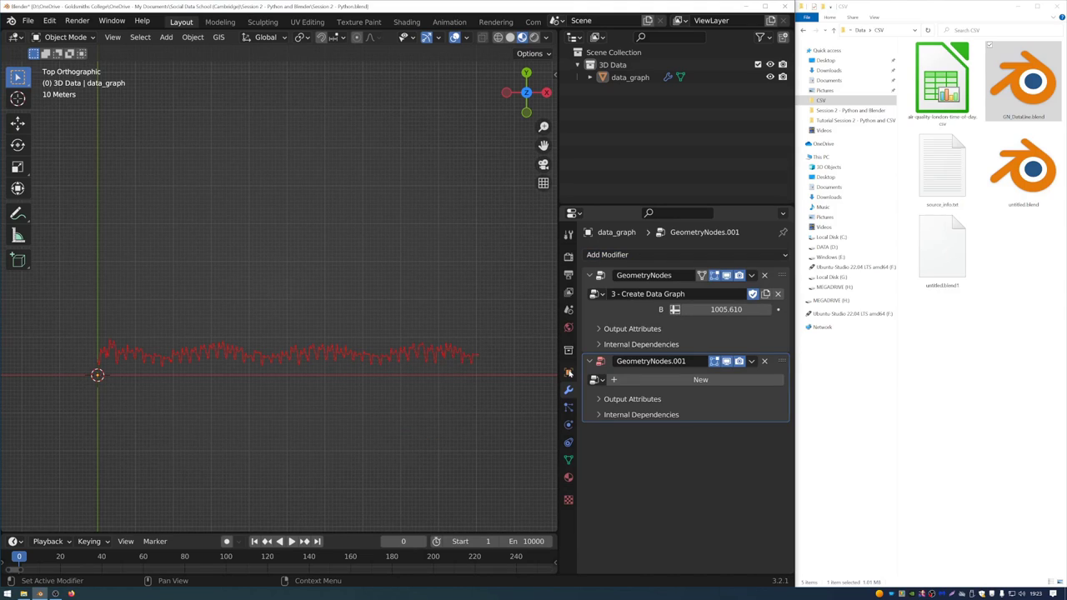
click(307, 356)
click(596, 380)
key(Down)
key(Down)
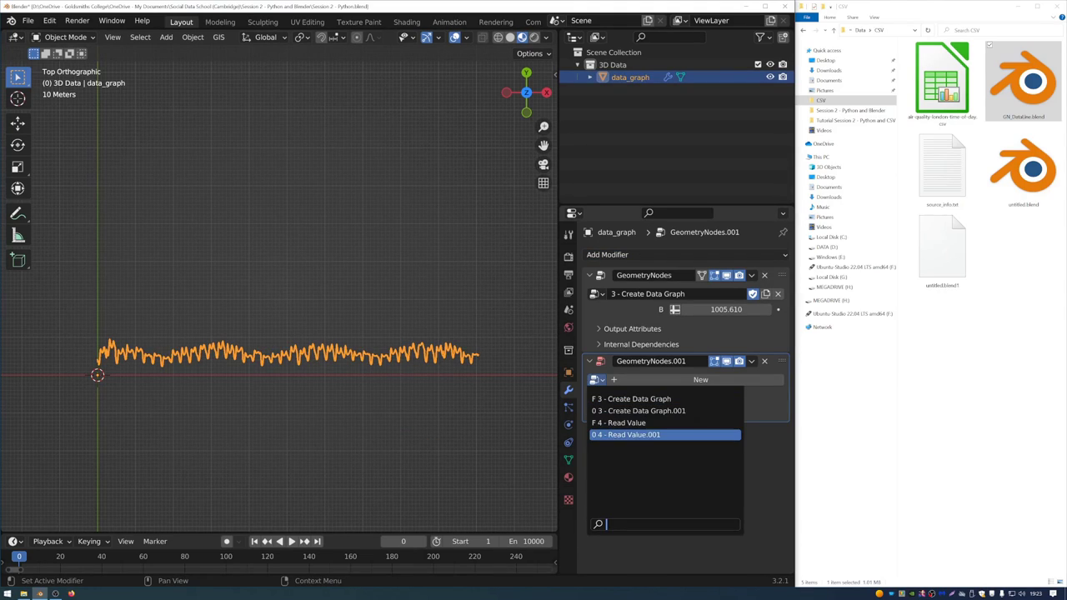
key(Up)
key(Down)
key(Up)
key(Return)
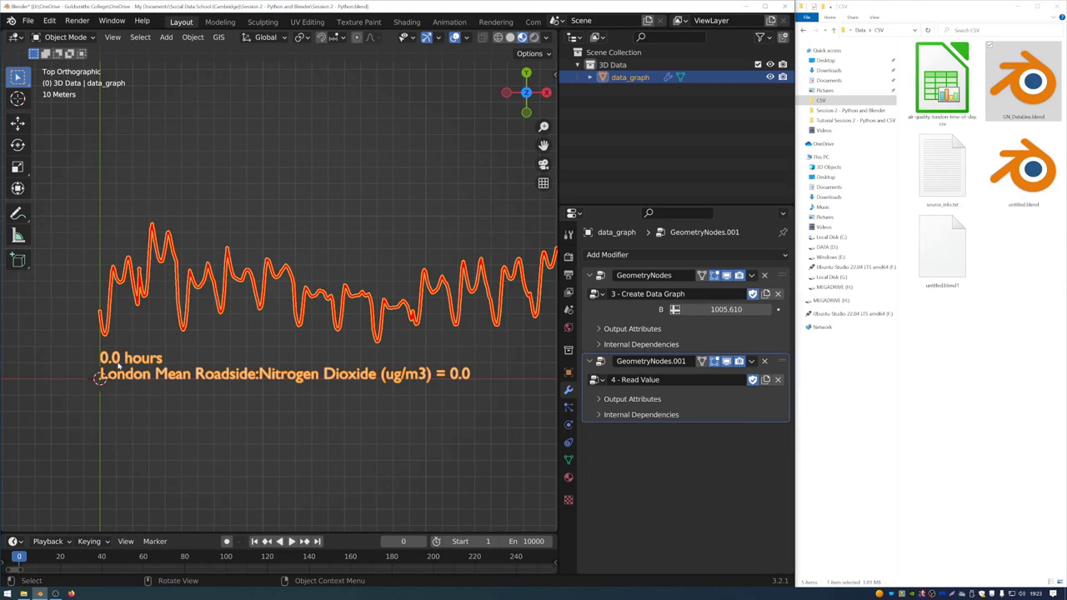
scroll(223, 374, down, 3)
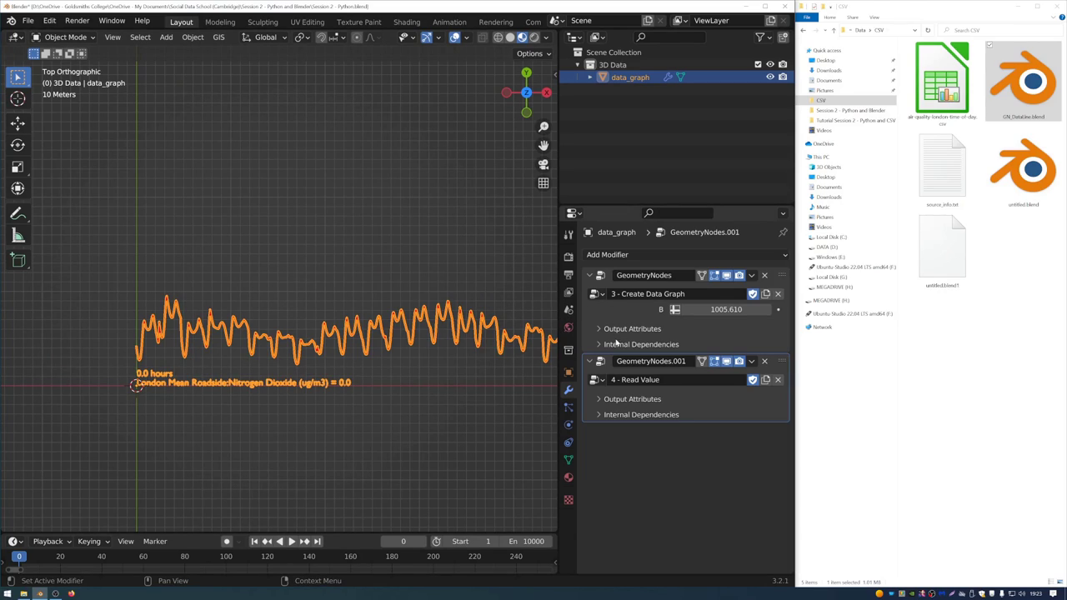
key(alt+a)
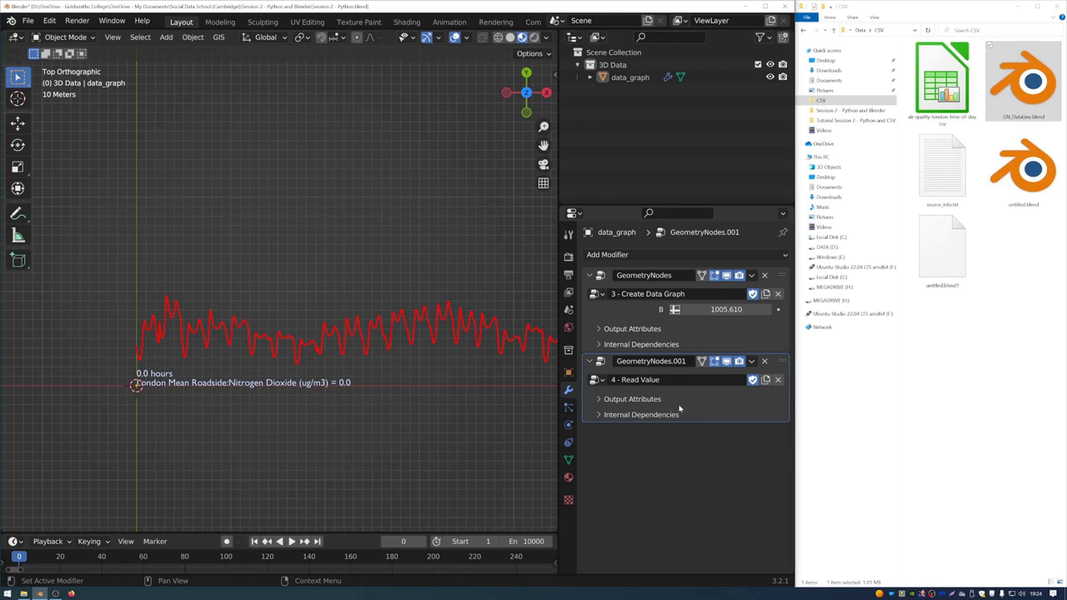
- Name the Create Data Graph modifier's output attribute 'end' so Read Value reads it
click(597, 415)
click(590, 319)
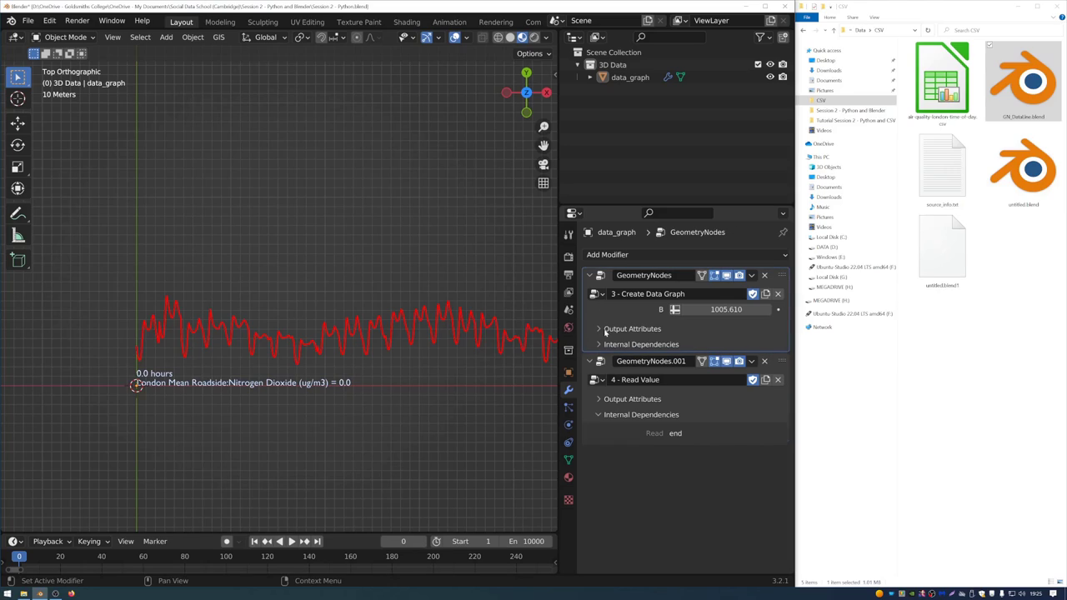
click(601, 329)
click(709, 346)
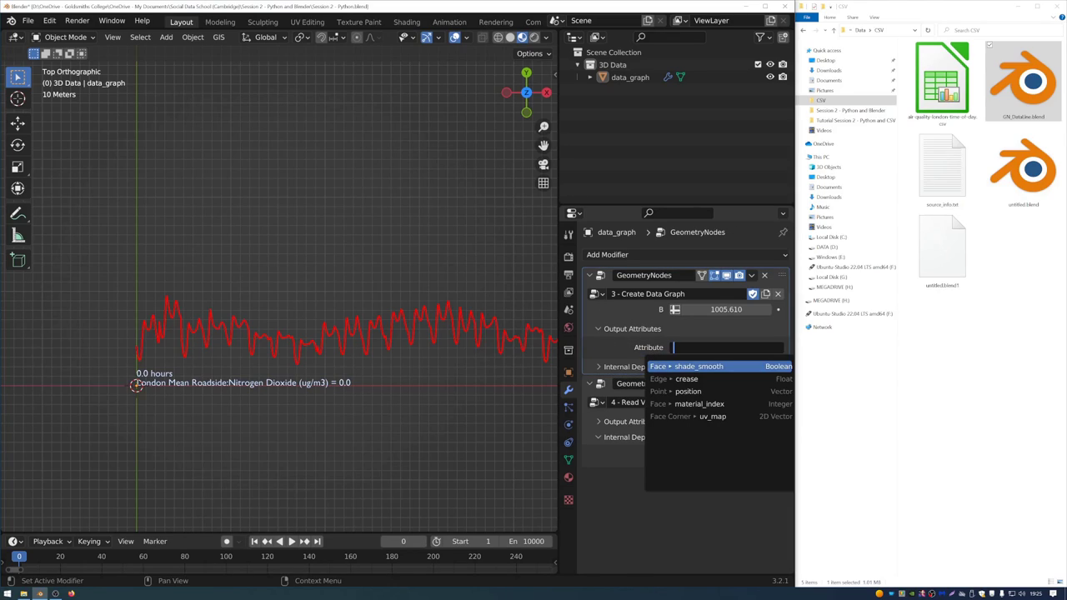
text(end)
key(Return)
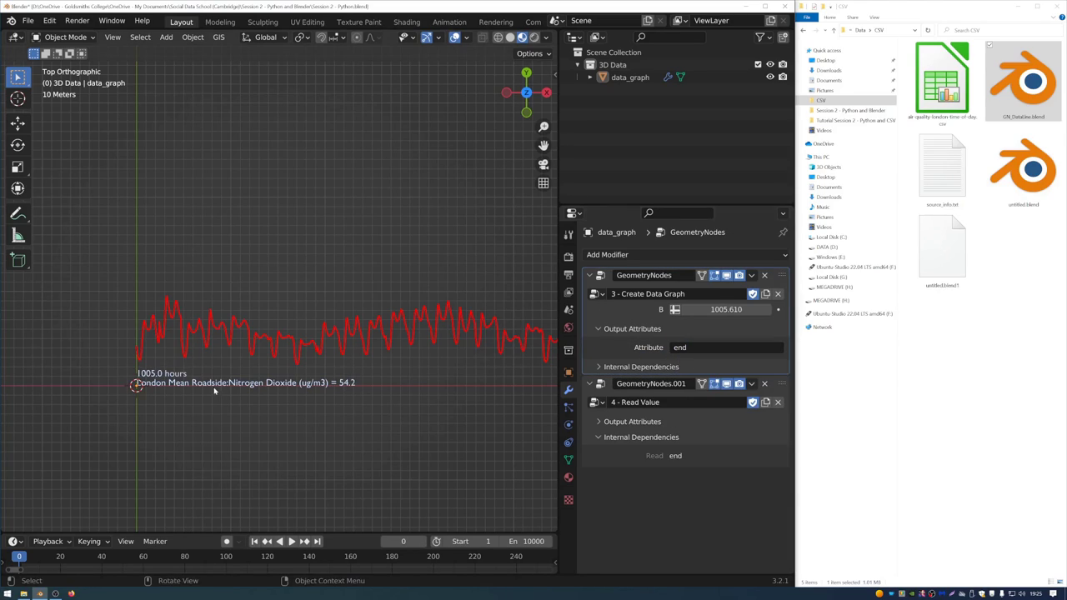
- Shift the graph left in view and lower B to 207.46 to shorten the line
scroll(205, 385, up, 2)
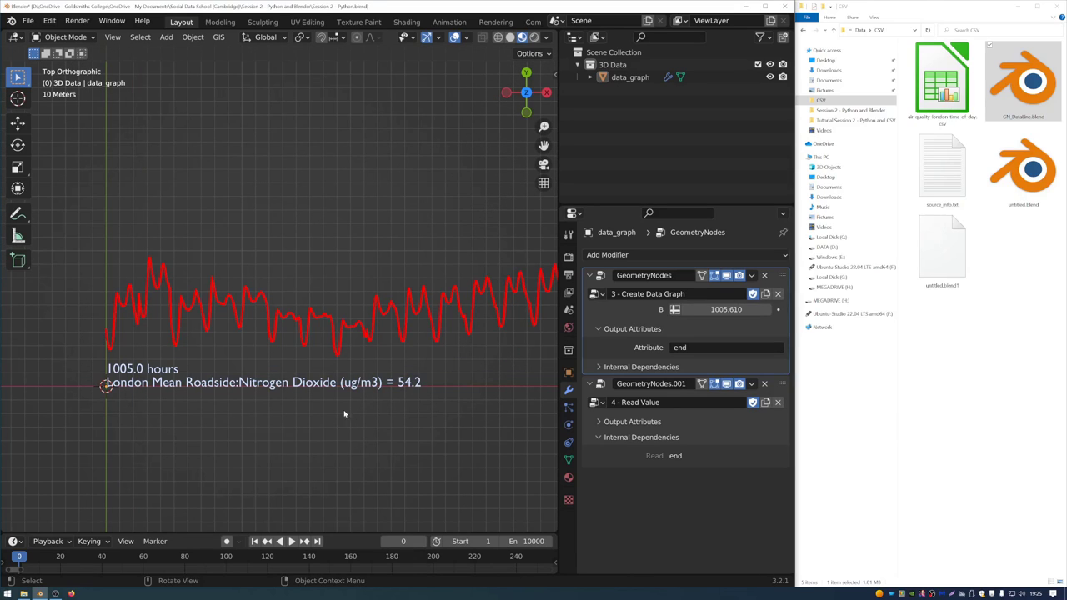
click(408, 399)
click(417, 400)
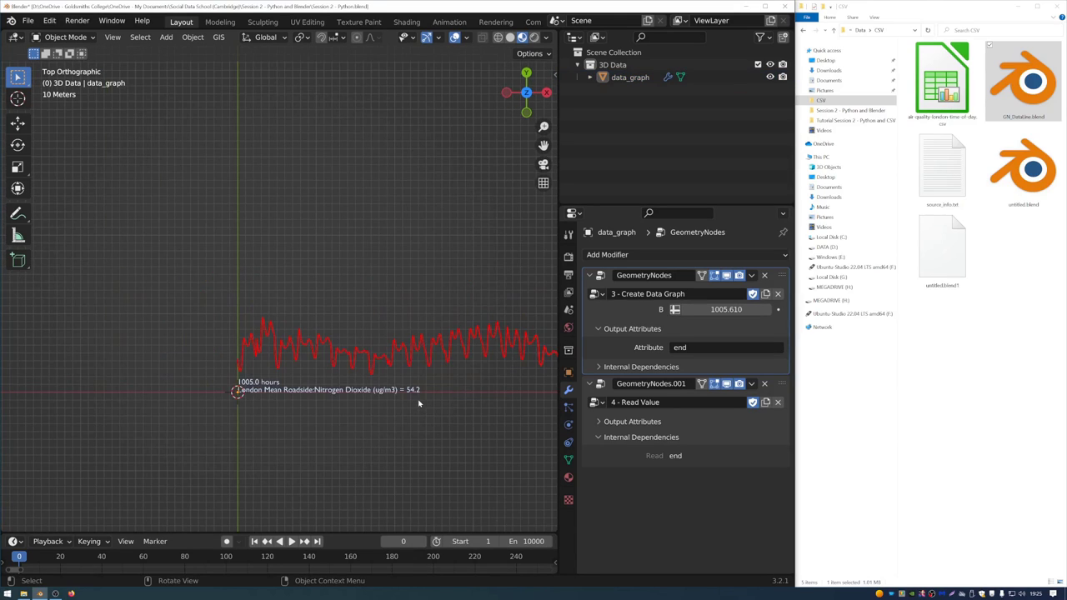
scroll(418, 400, down, 3)
shift+middle_drag(418, 400, 165, 382)
scroll(165, 381, down, 2)
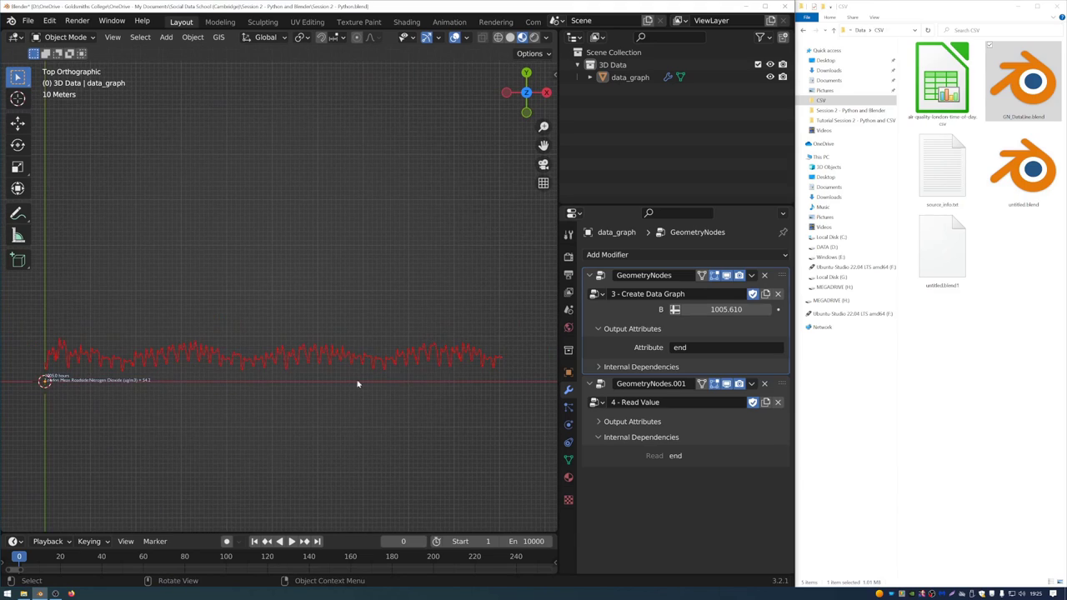
drag(726, 309, 634, 309)
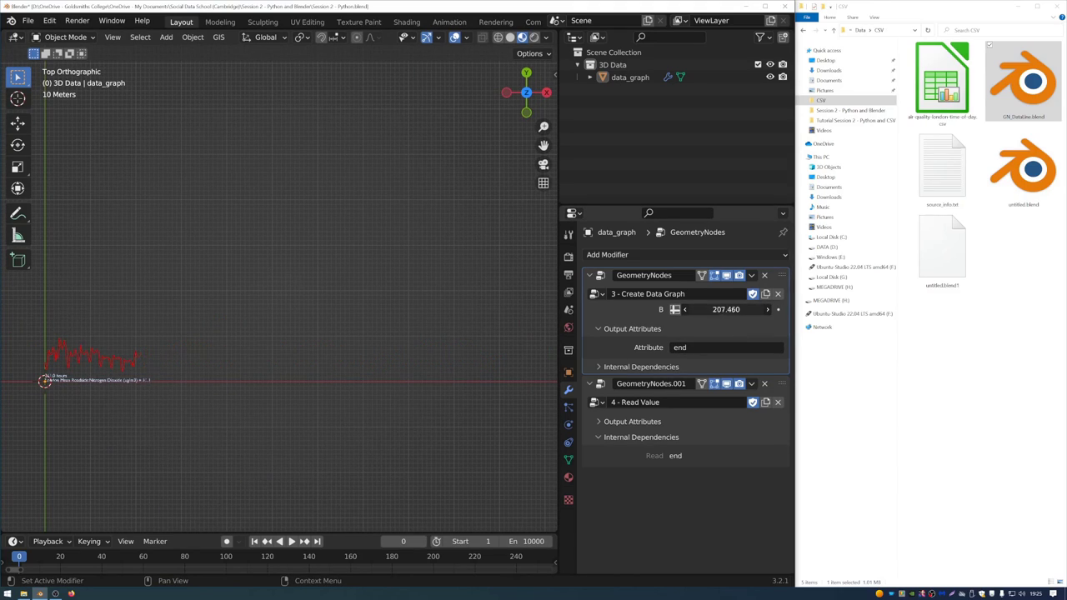
- Nudge B up slightly to extend the line, reframing the view on the graph and label
scroll(147, 386, up, 2)
scroll(117, 326, up, 5)
shift+middle_drag(117, 326, 304, 372)
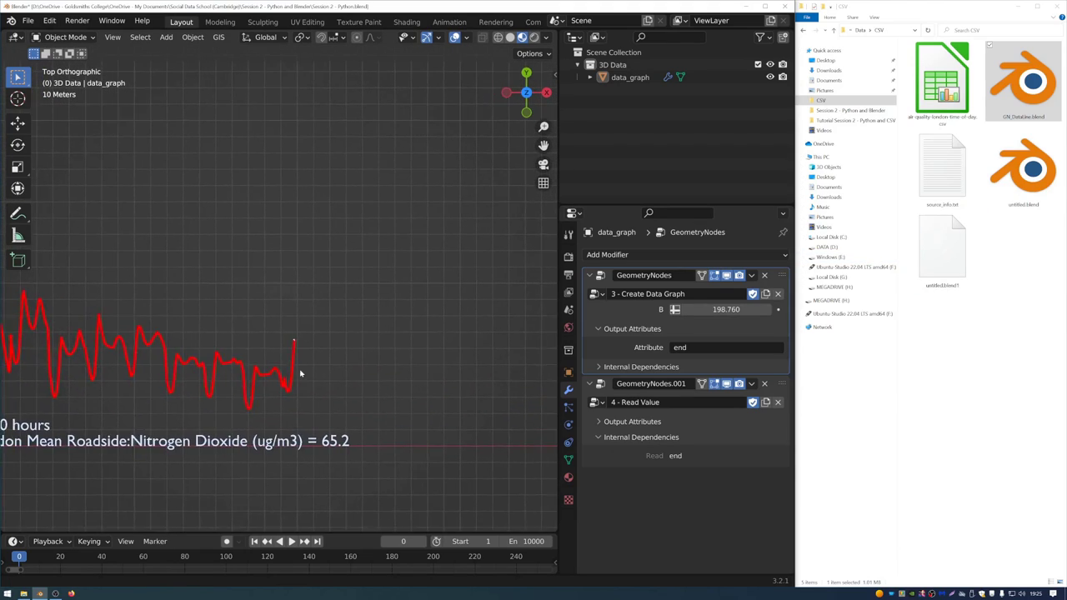
drag(717, 310, 773, 309)
scroll(238, 337, down, 3)
mouse_move(237, 337)
shift+middle_down()
mouse_move(352, 341)
mouse_move(345, 362)
shift+middle_up()
scroll(356, 340, up, 2)
shift+middle_drag(506, 426, 445, 418)
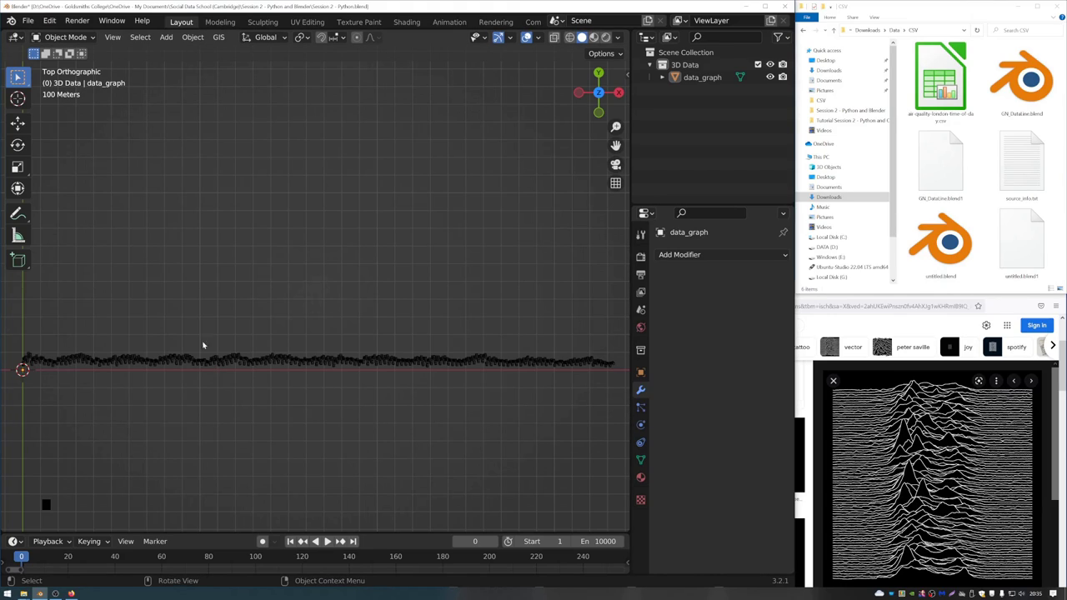
- Append the Joy Division Graph node group from GN_DataLine.blend and select data_graph
click(28, 20)
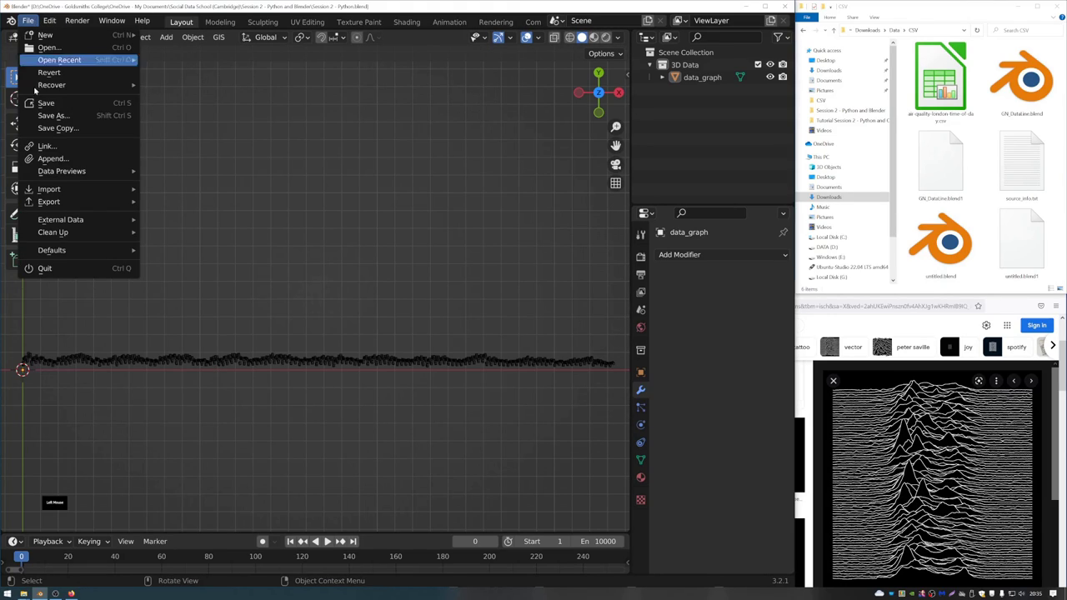
click(50, 158)
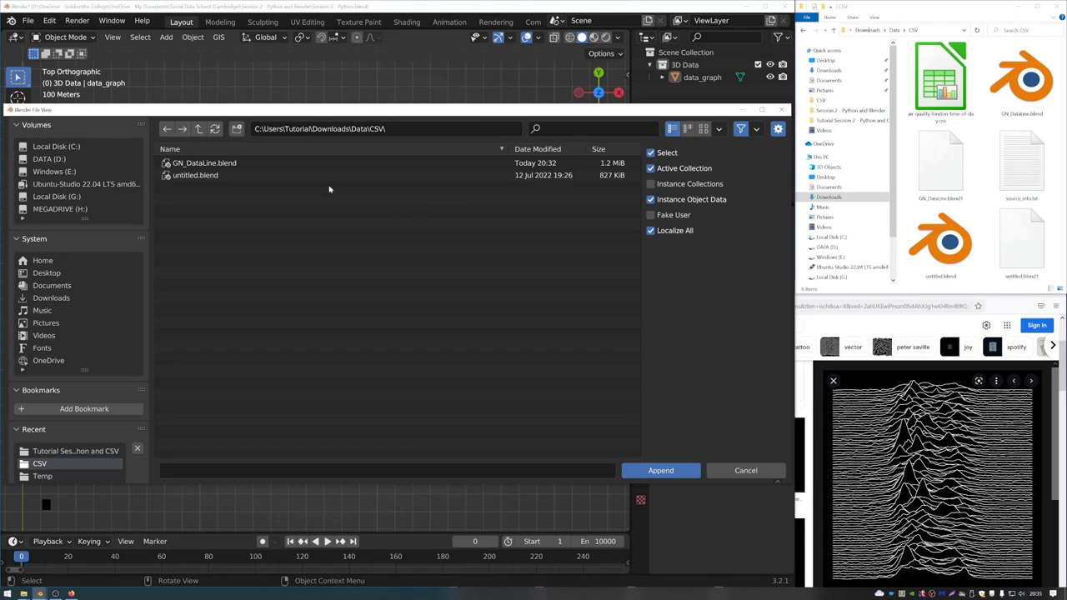
double_click(198, 164)
double_click(190, 236)
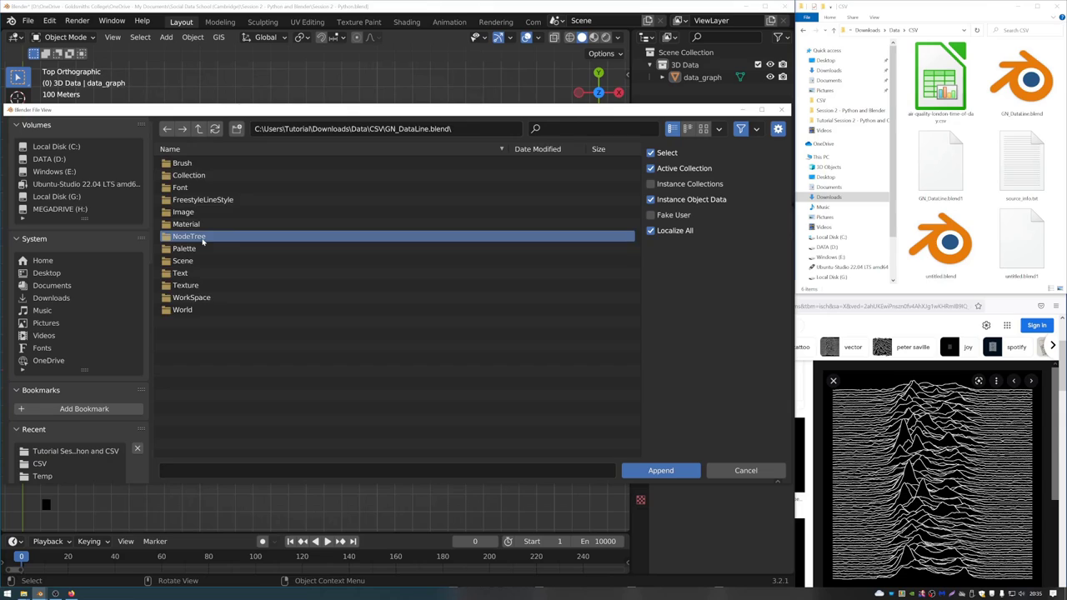
click(187, 187)
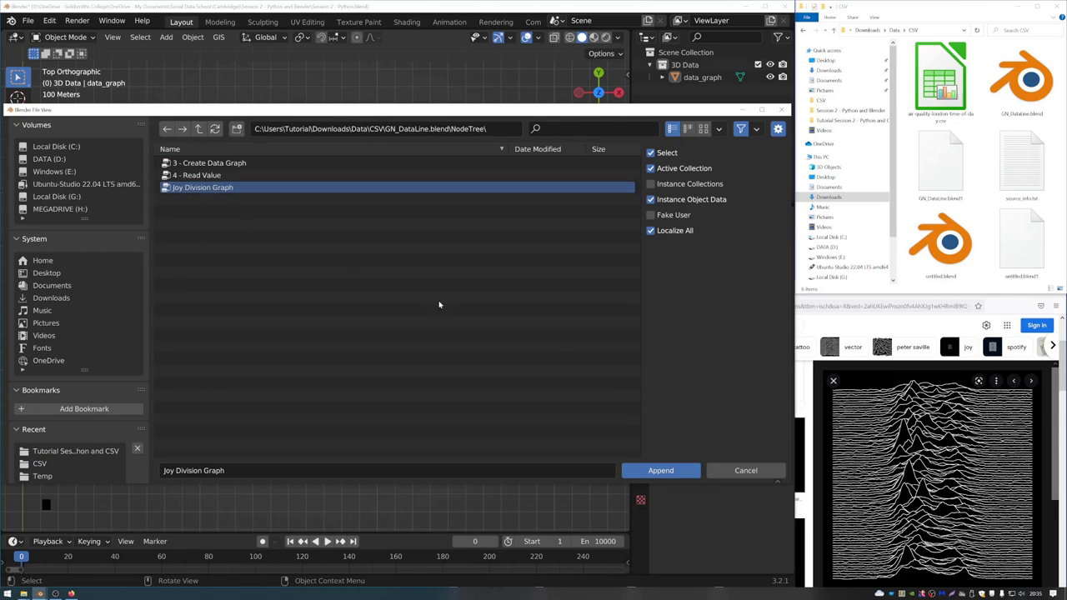
click(643, 470)
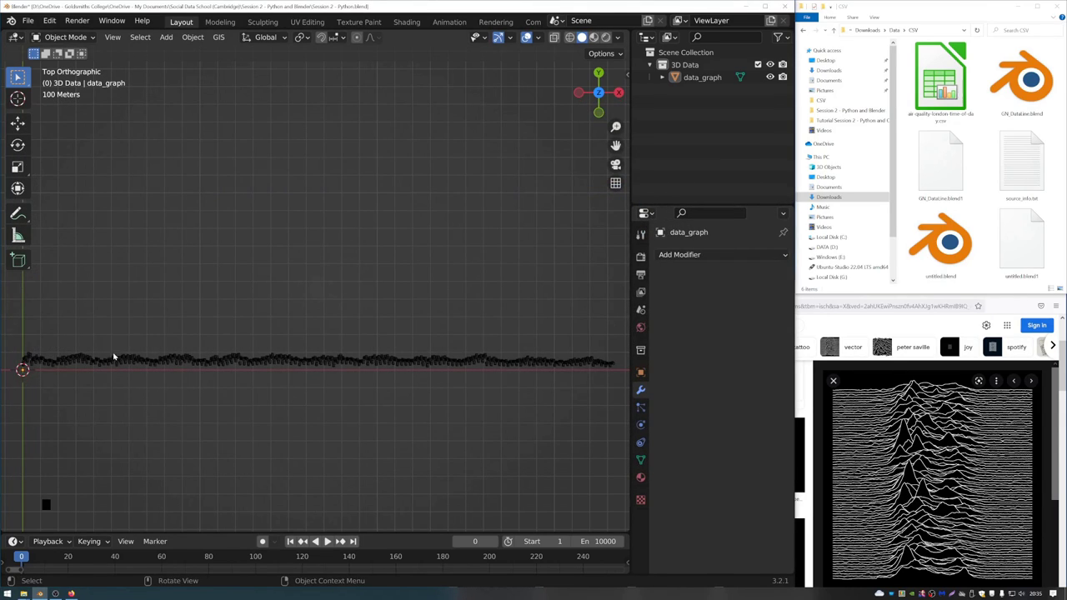
click(111, 362)
- Add a Geometry Nodes modifier using Joy Division Graph, viewed in perspective
click(679, 254)
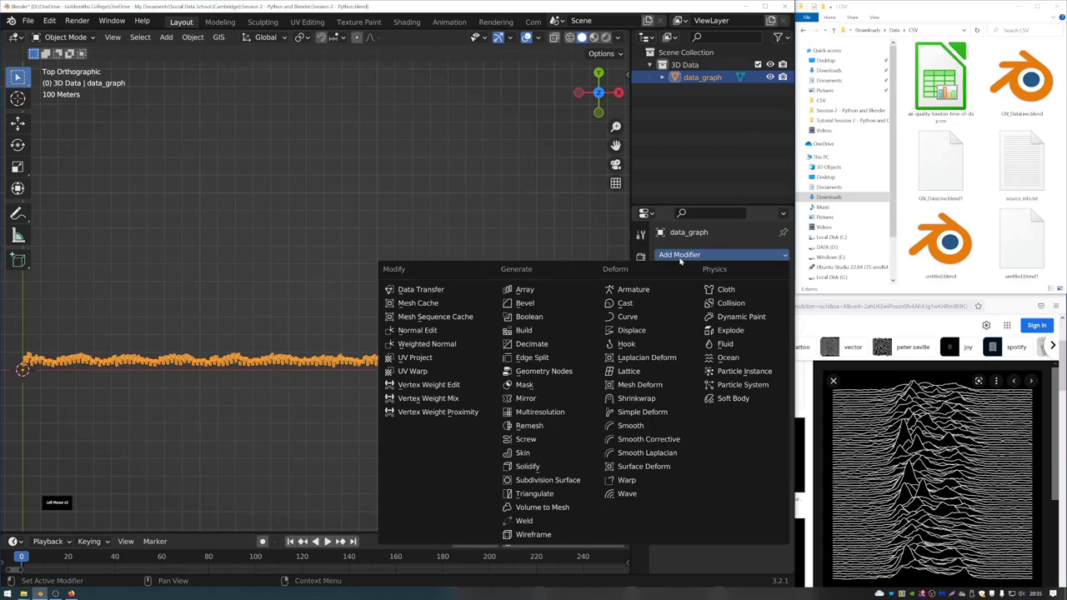
click(560, 371)
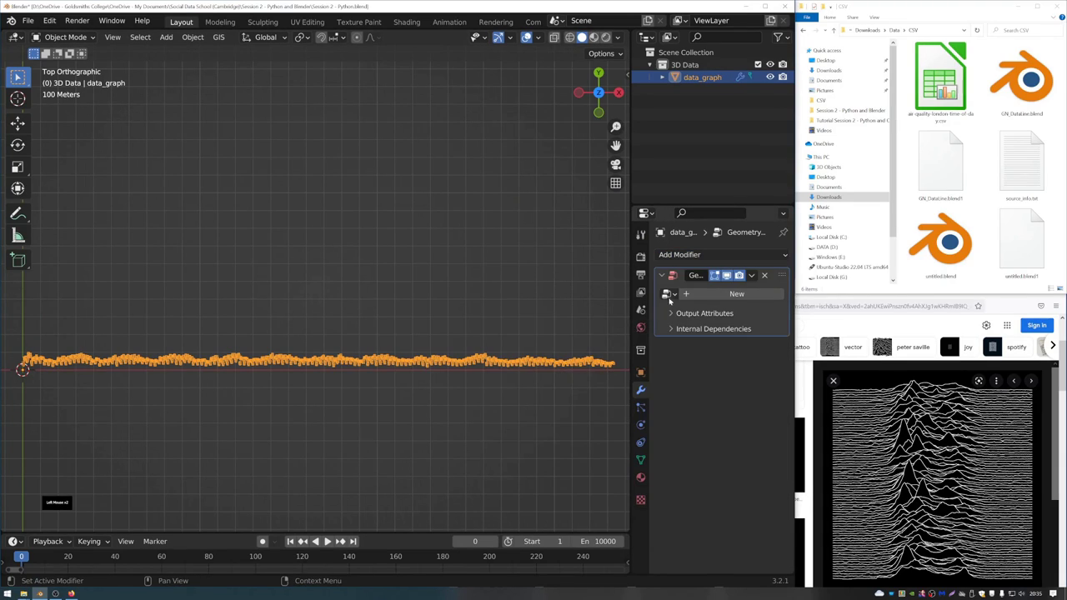
click(667, 294)
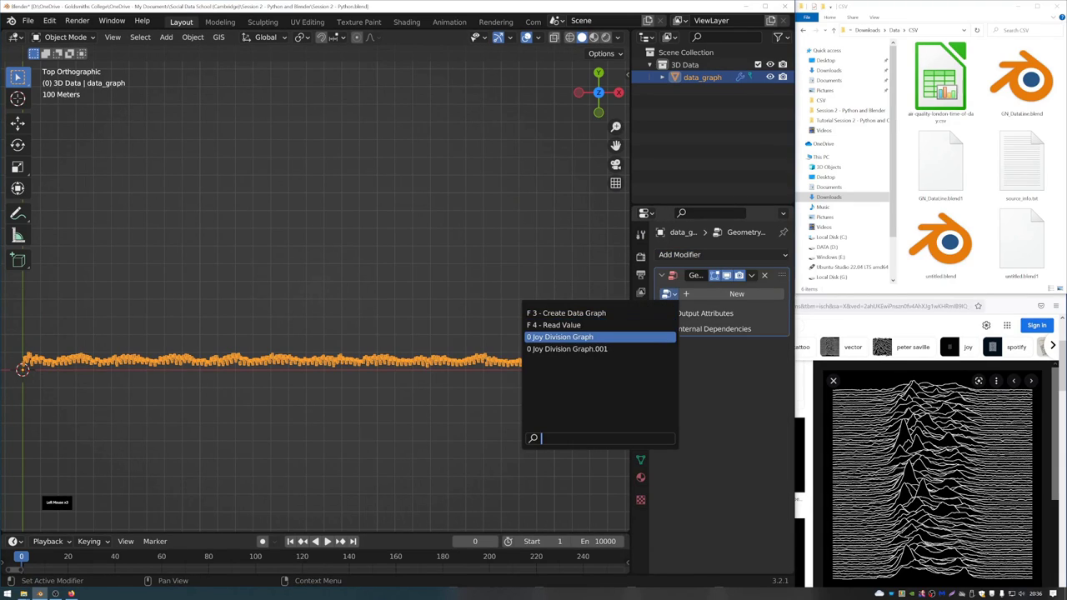
click(559, 337)
mouse_move(27, 372)
shift+middle_down()
mouse_move(269, 295)
mouse_move(312, 328)
mouse_move(334, 259)
shift+middle_up()
scroll(319, 303, up, 2)
scroll(330, 285, up, 3)
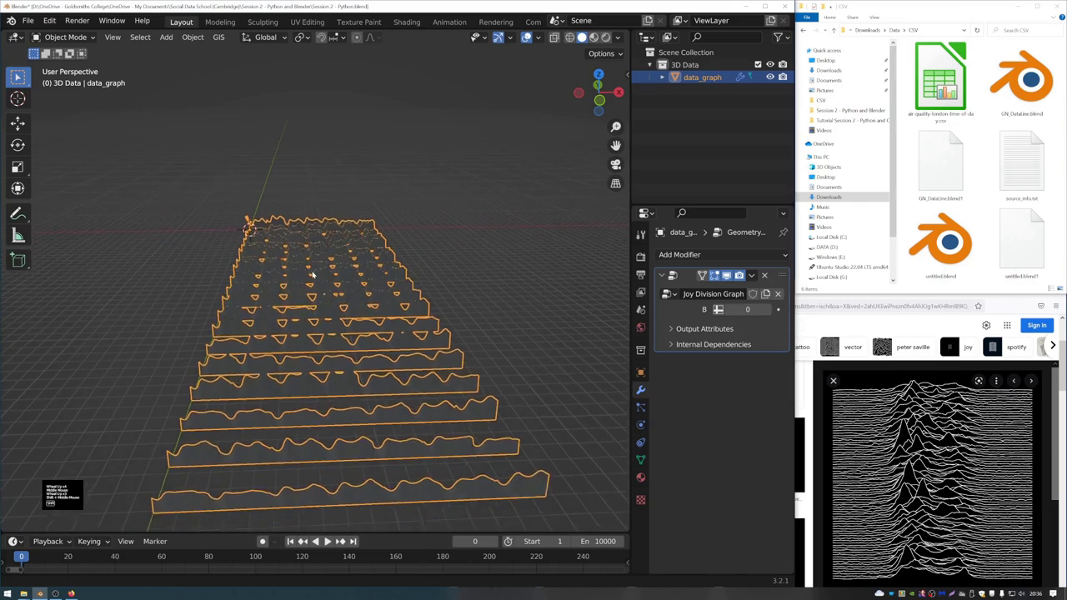
- Show the deselected ridgelines in Rendered shading as white curves on black
click(605, 38)
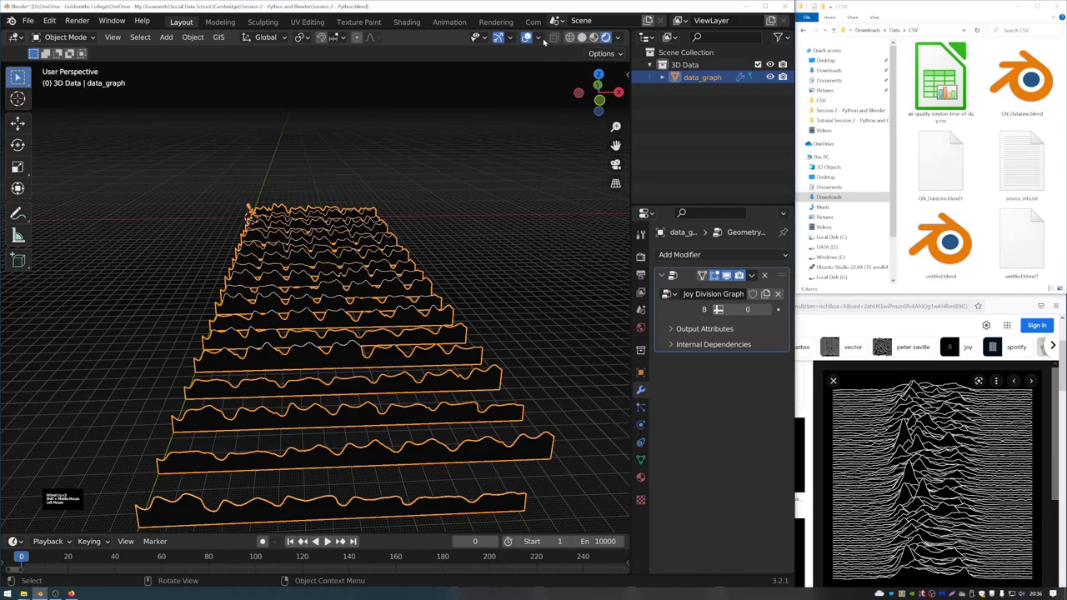
click(364, 283)
mouse_move(349, 258)
middle_down()
mouse_move(334, 245)
mouse_move(91, 230)
mouse_move(192, 231)
mouse_move(381, 322)
middle_up()
scroll(380, 327, up, 2)
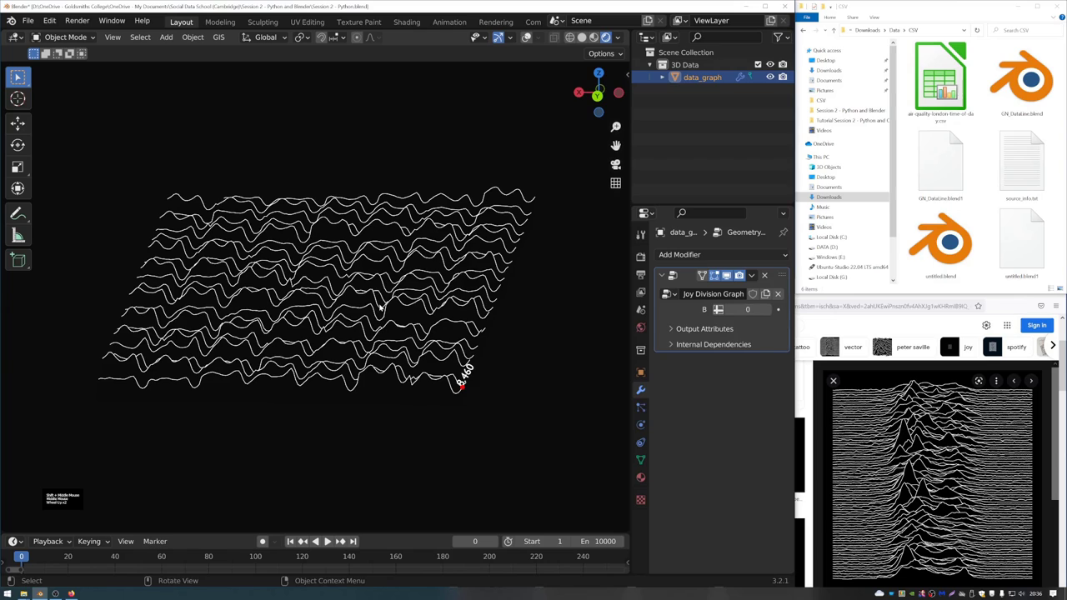
scroll(380, 309, up, 1)
- Set the modifier's B to 87 to place the value marker and frame the ridges frontally
mouse_move(747, 309)
mouse_down()
mouse_move(792, 309)
mouse_move(750, 309)
mouse_up()
scroll(333, 333, up, 3)
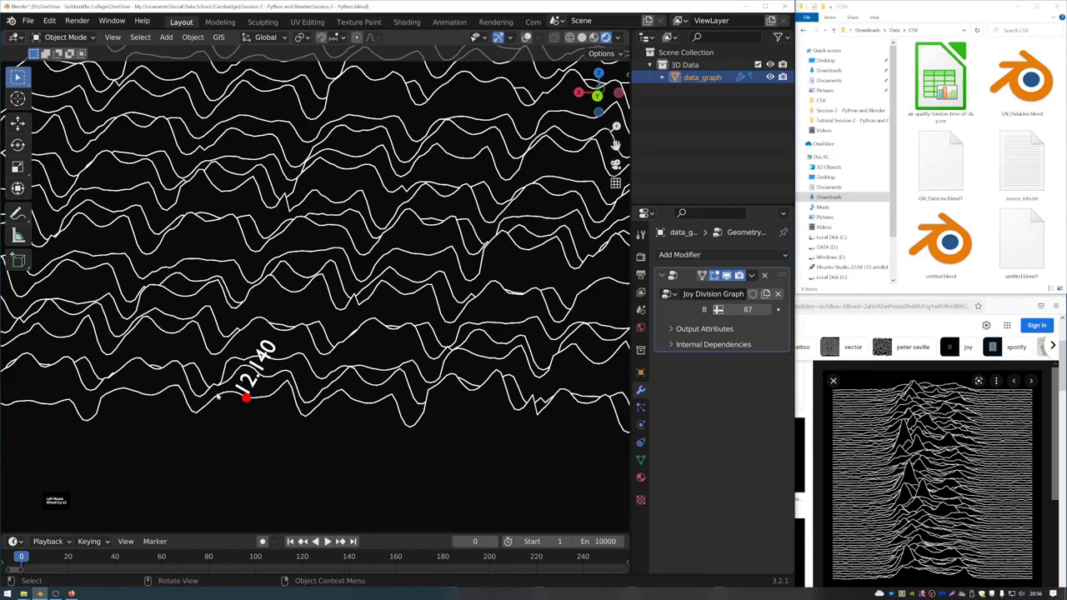
scroll(218, 397, down, 3)
mouse_move(275, 383)
shift+middle_down()
mouse_move(309, 391)
mouse_move(369, 380)
mouse_move(360, 395)
shift+middle_up()
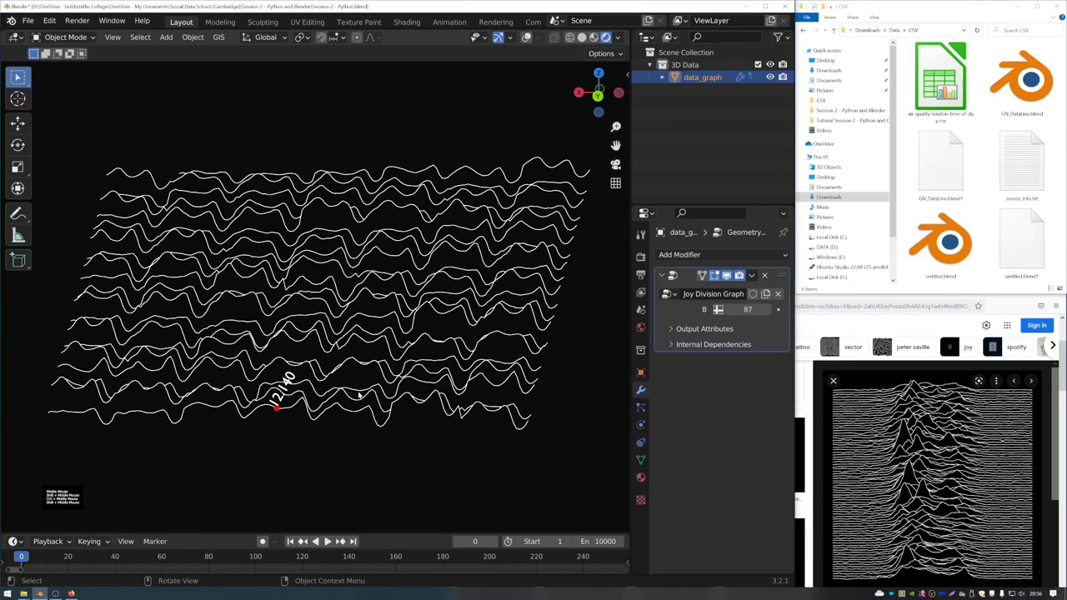